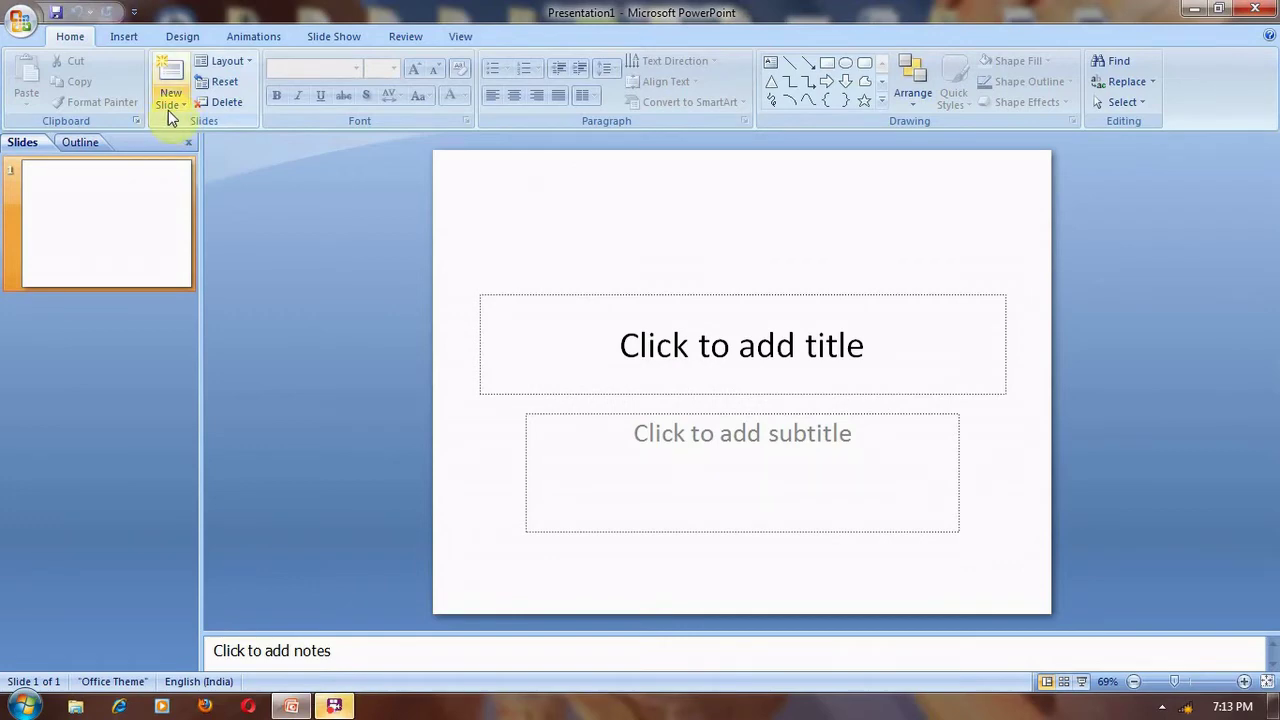
Add two Title and Content slides after the title slide, creating slides 2 and 3.
click(182, 103)
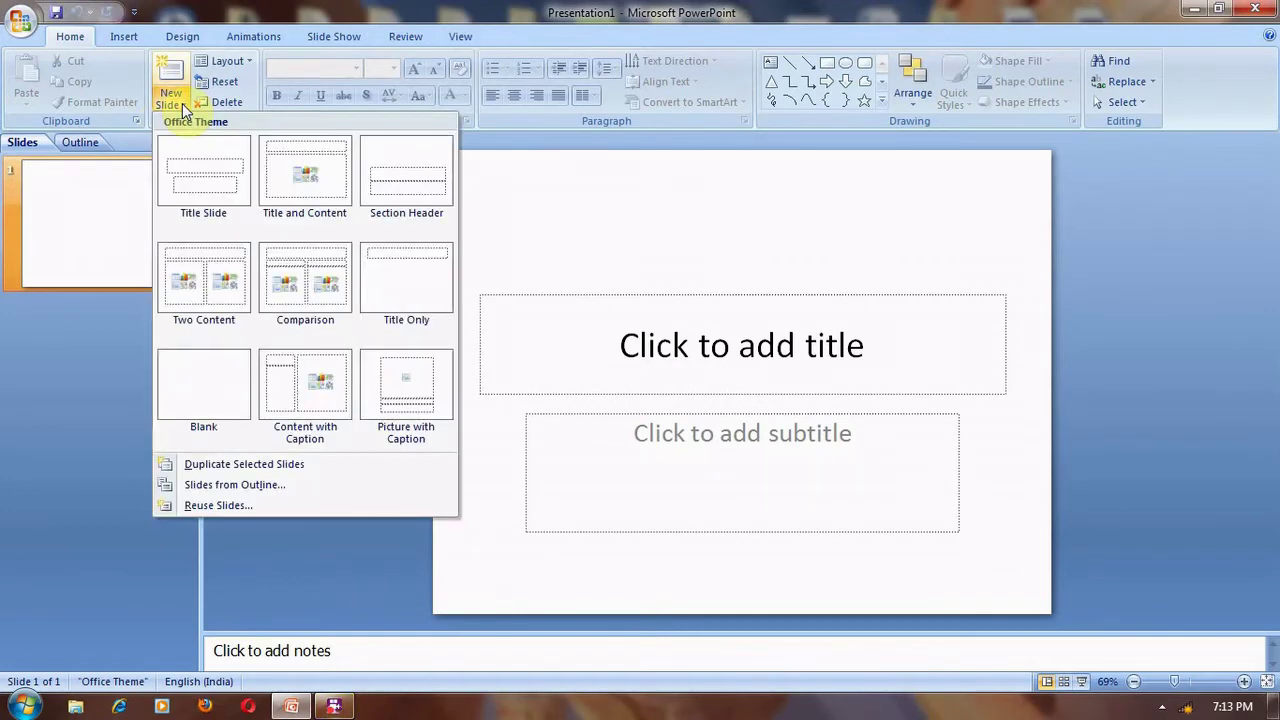
click(287, 172)
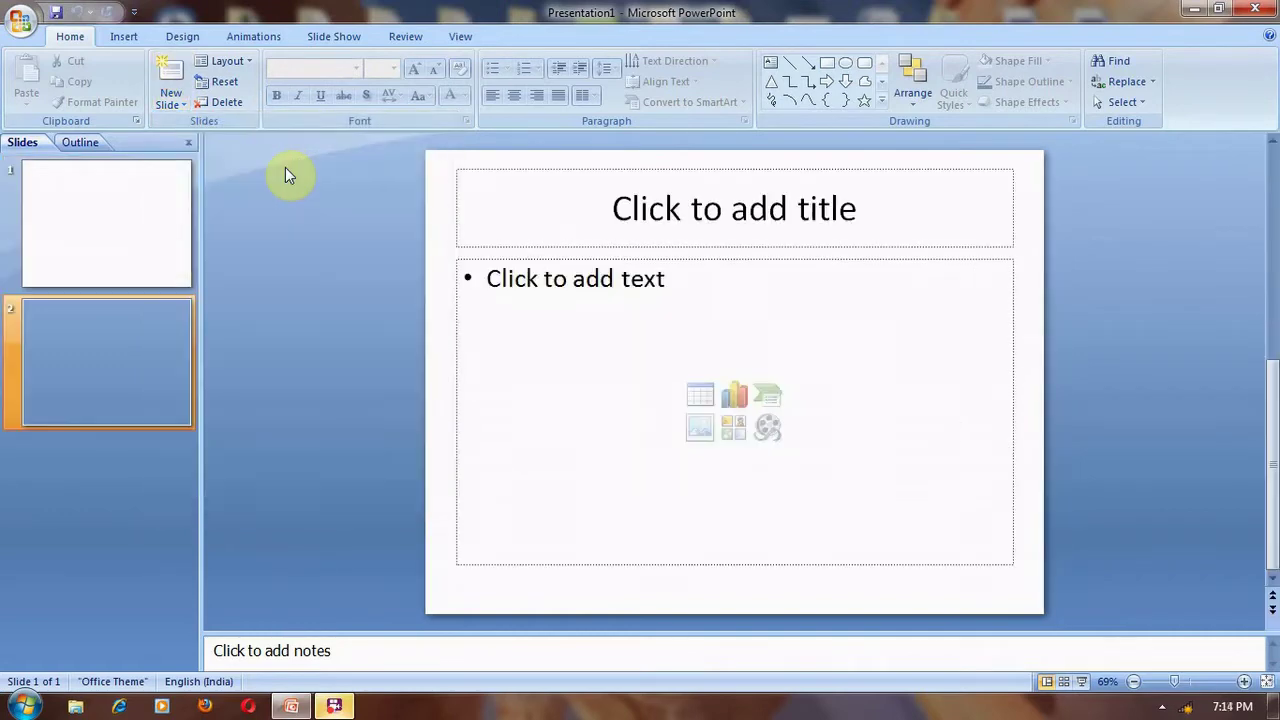
click(177, 104)
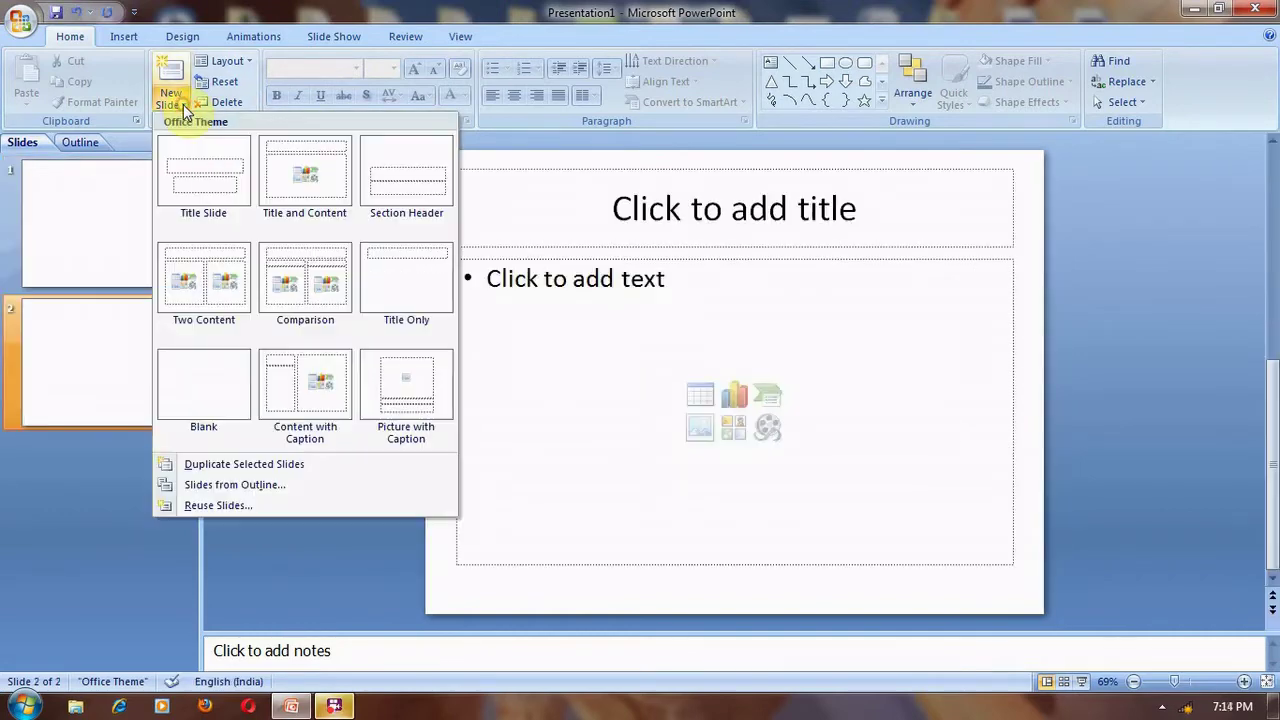
click(328, 180)
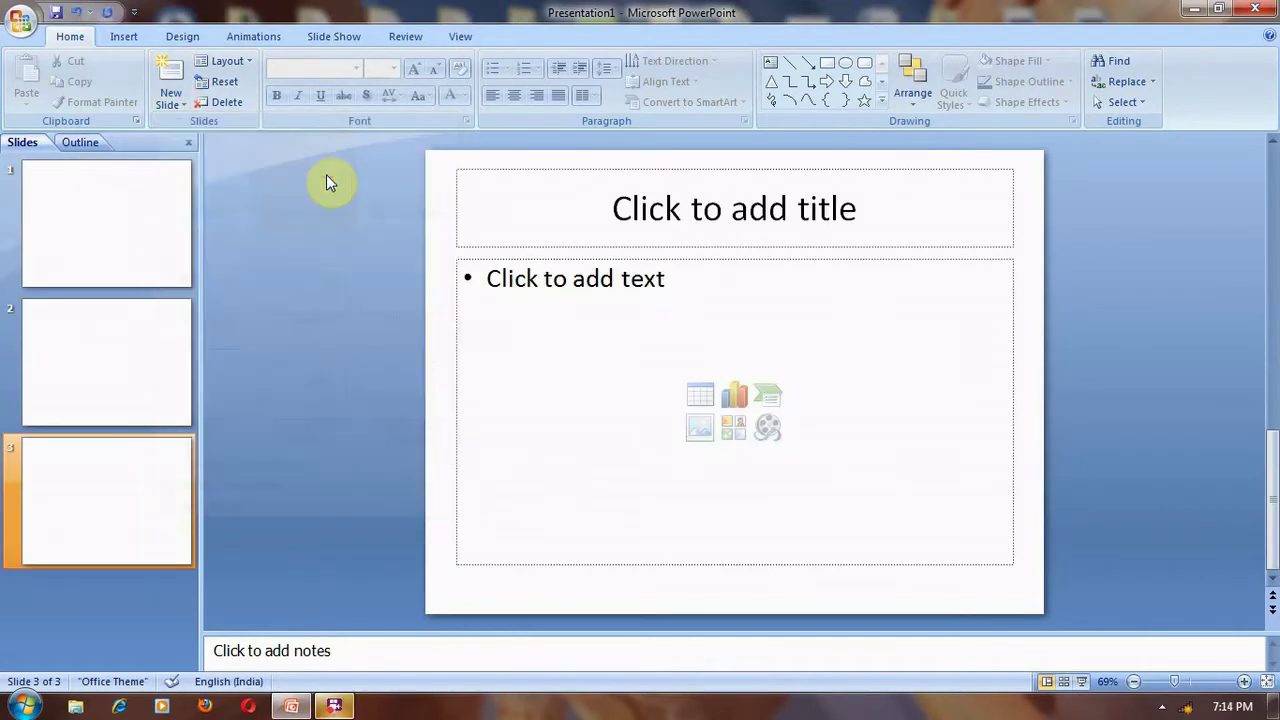
Use Save As to store the deck under the default name Presentation1 in Documents.
click(26, 27)
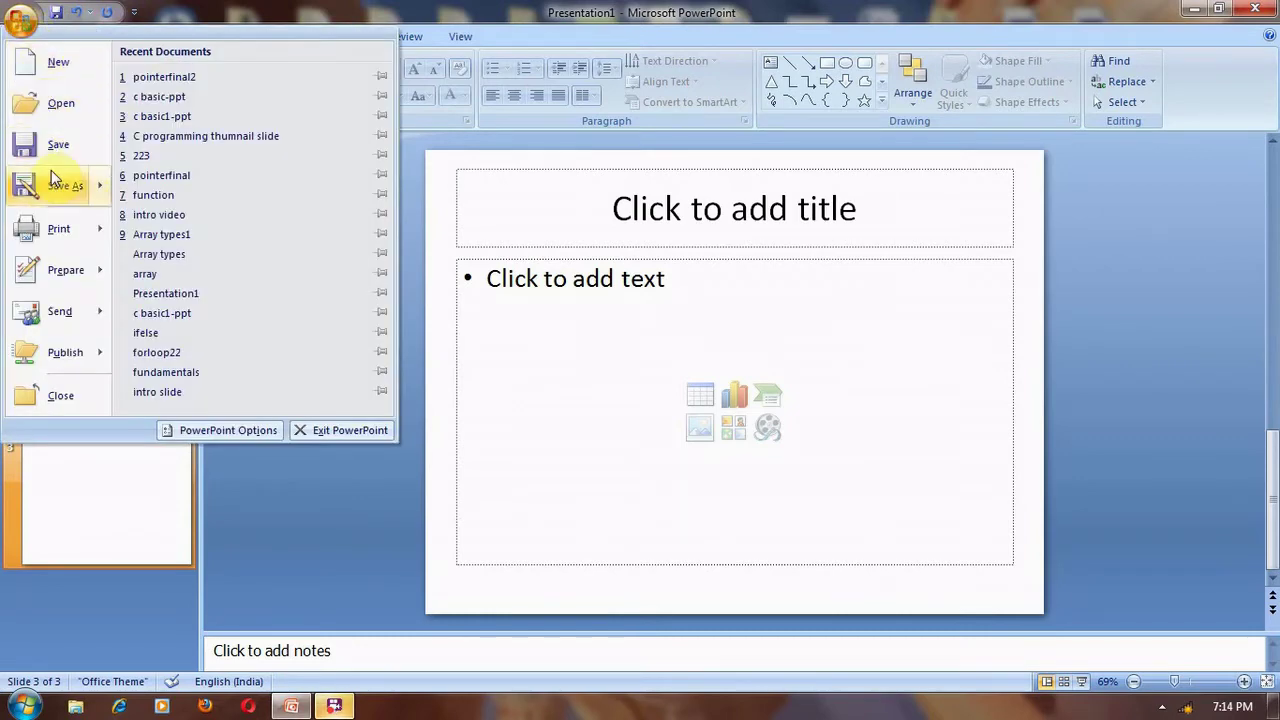
click(52, 180)
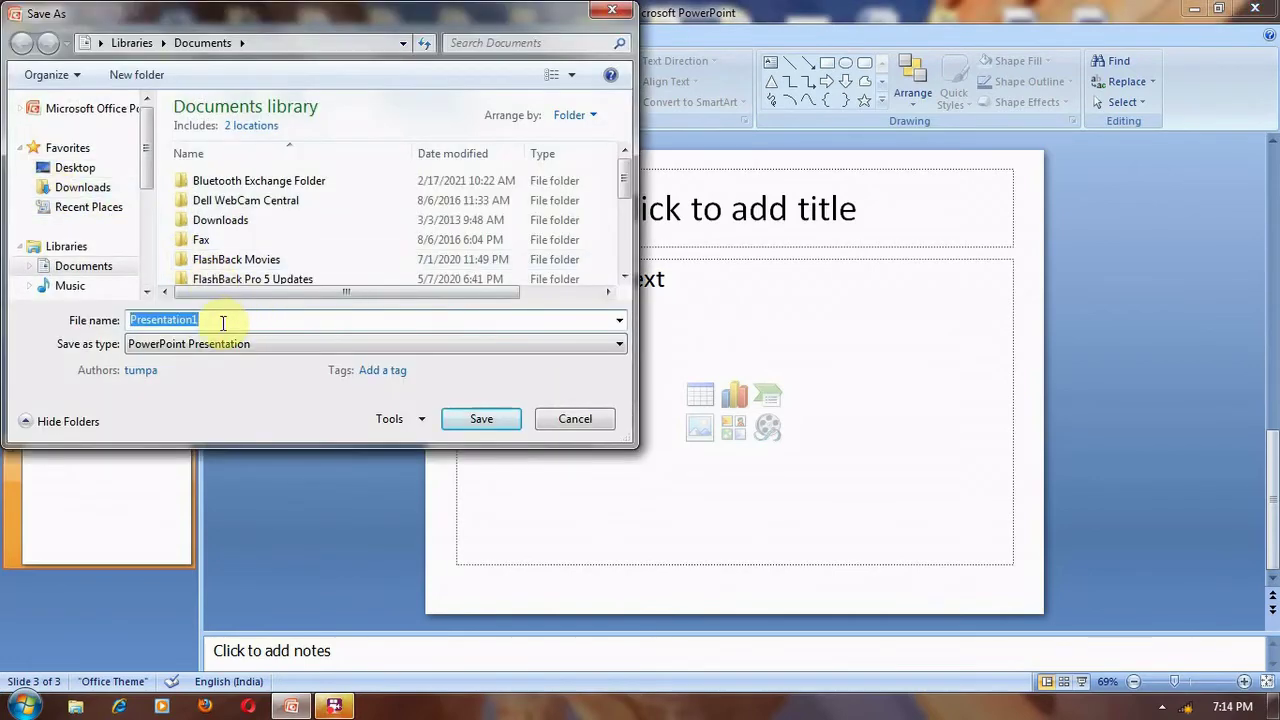
click(222, 320)
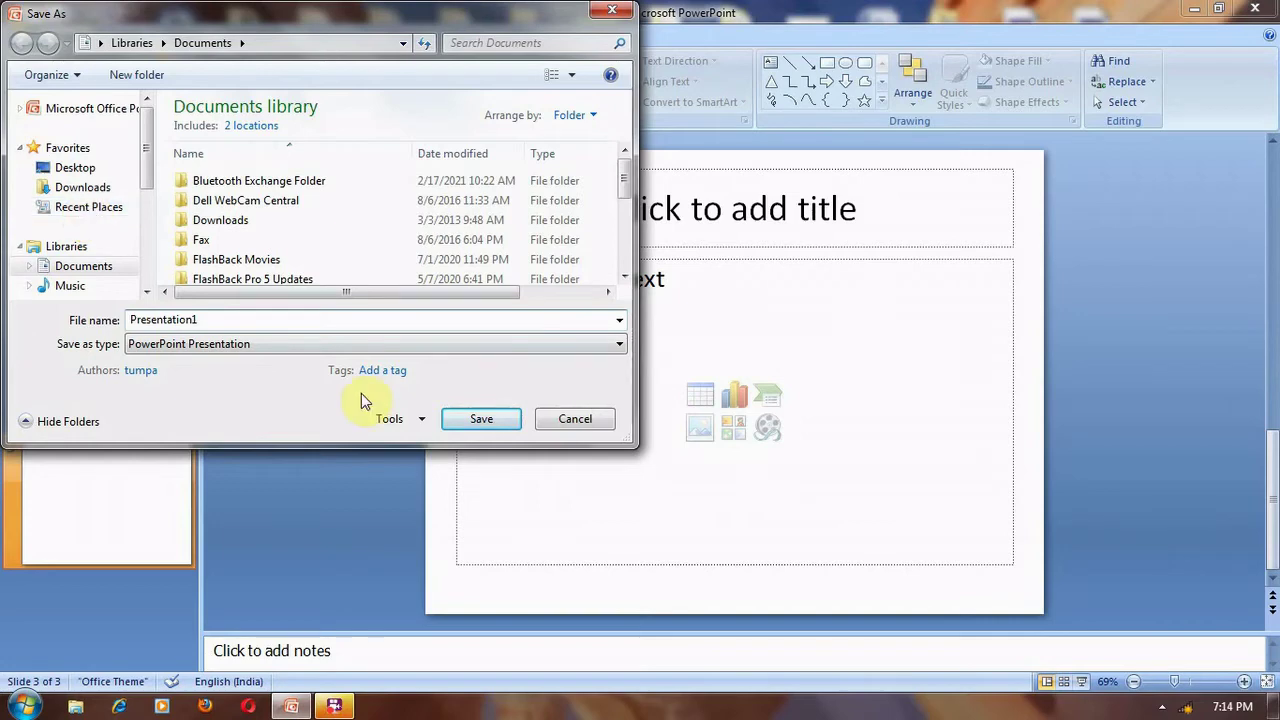
click(478, 420)
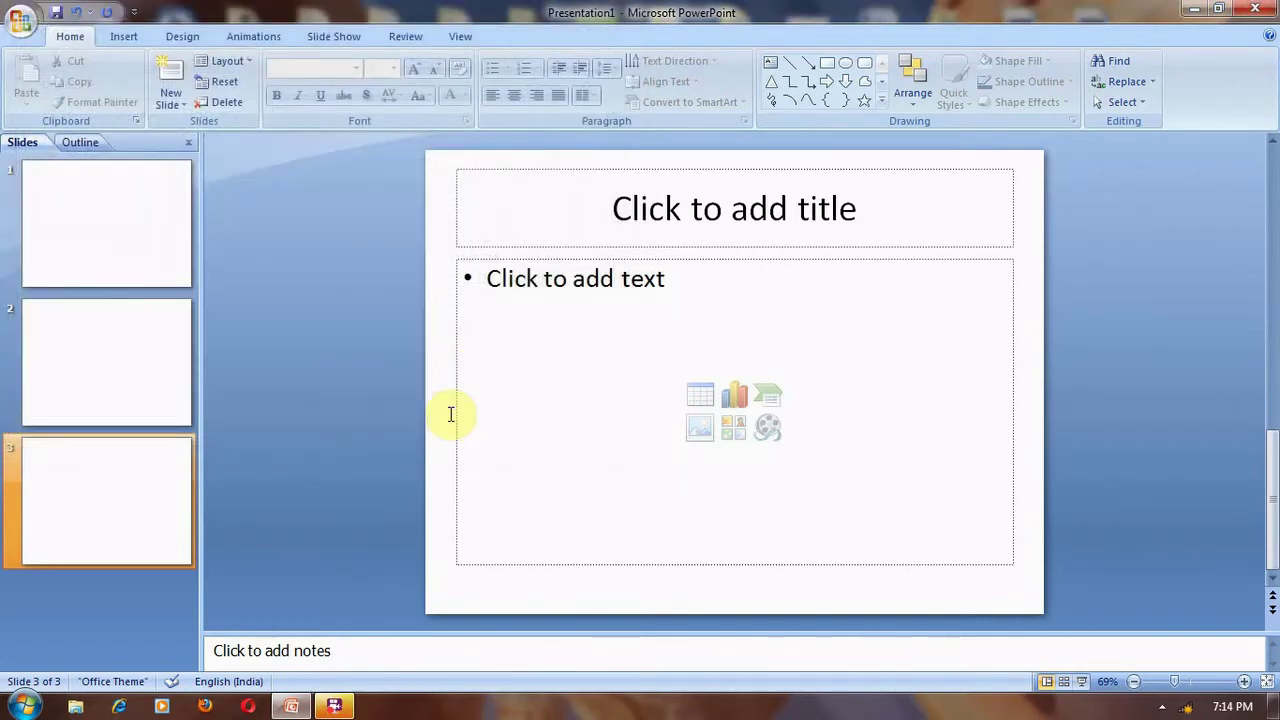
Enter 'welcome' as the title on slide 1.
click(86, 226)
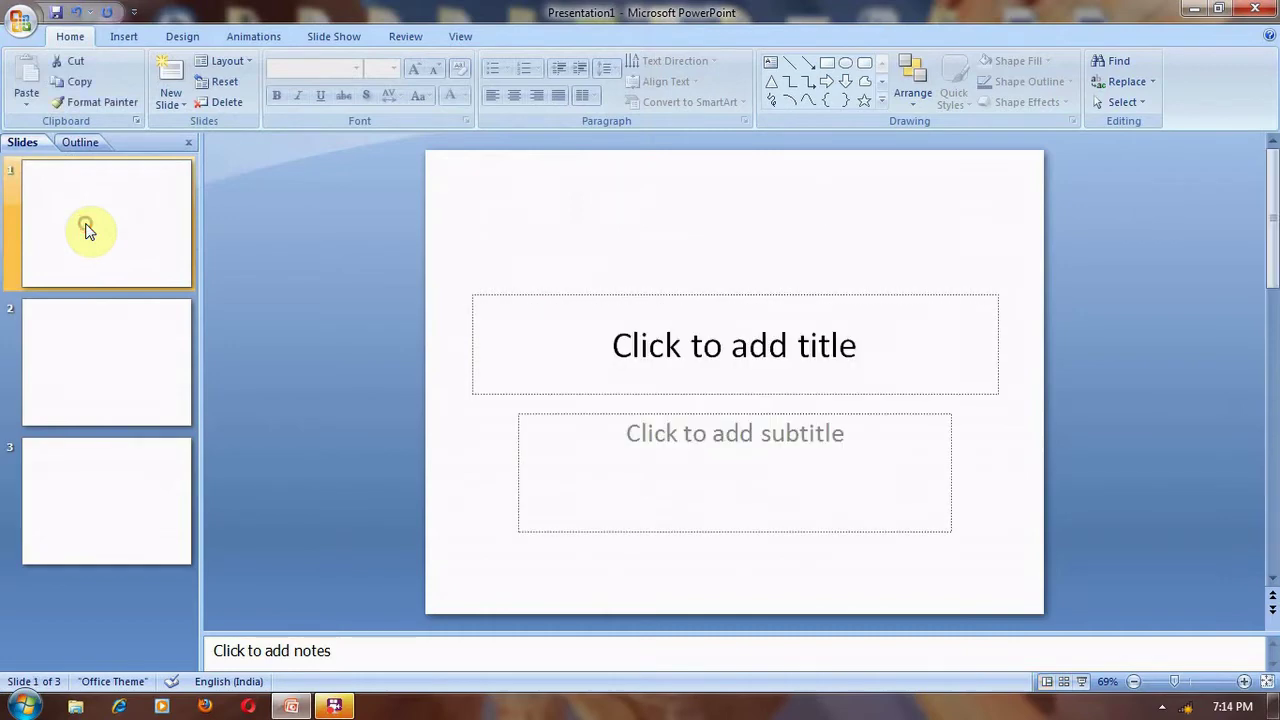
click(588, 352)
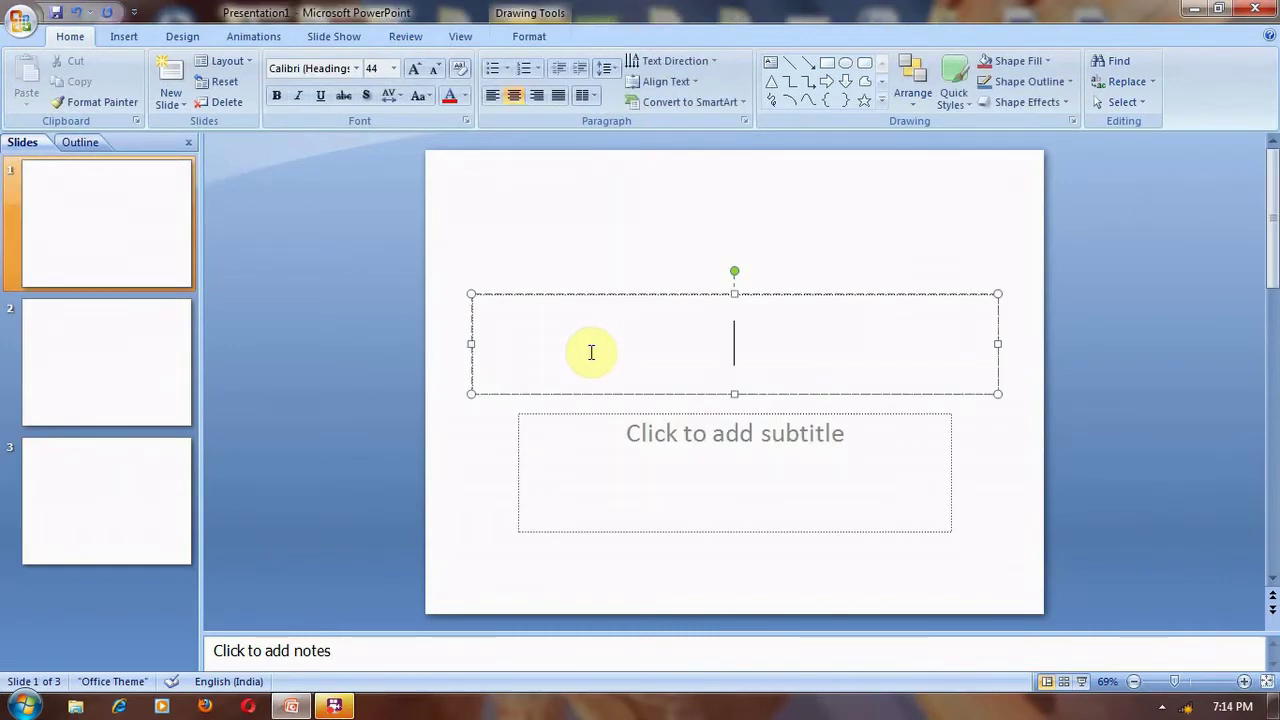
text(welc)
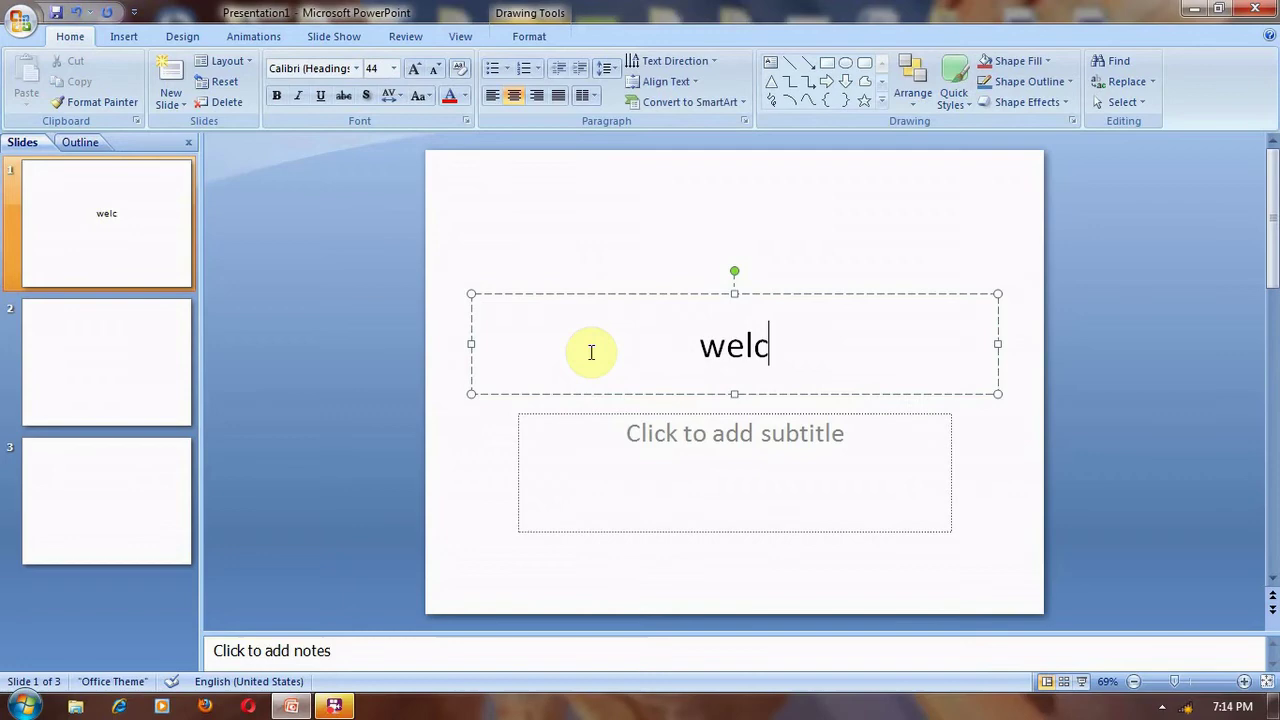
text(ome)
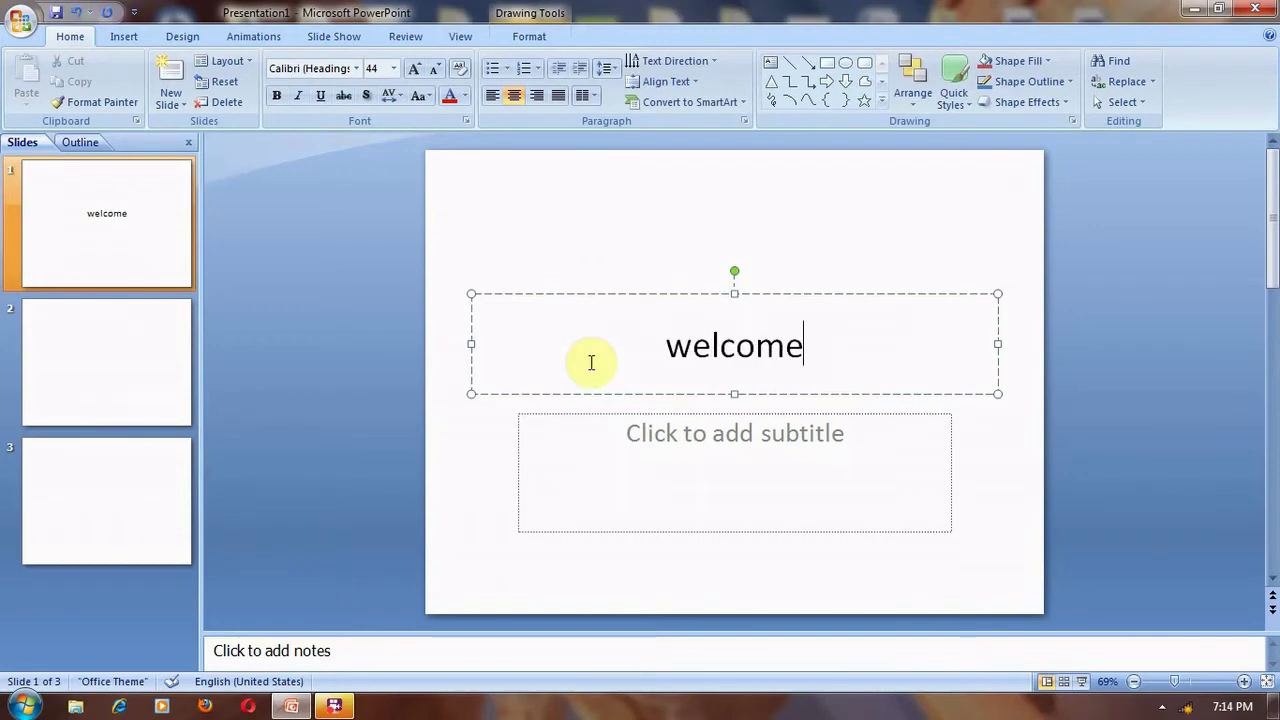
Write the bullet 'This is my presentation' on slides 2 and 3.
click(113, 378)
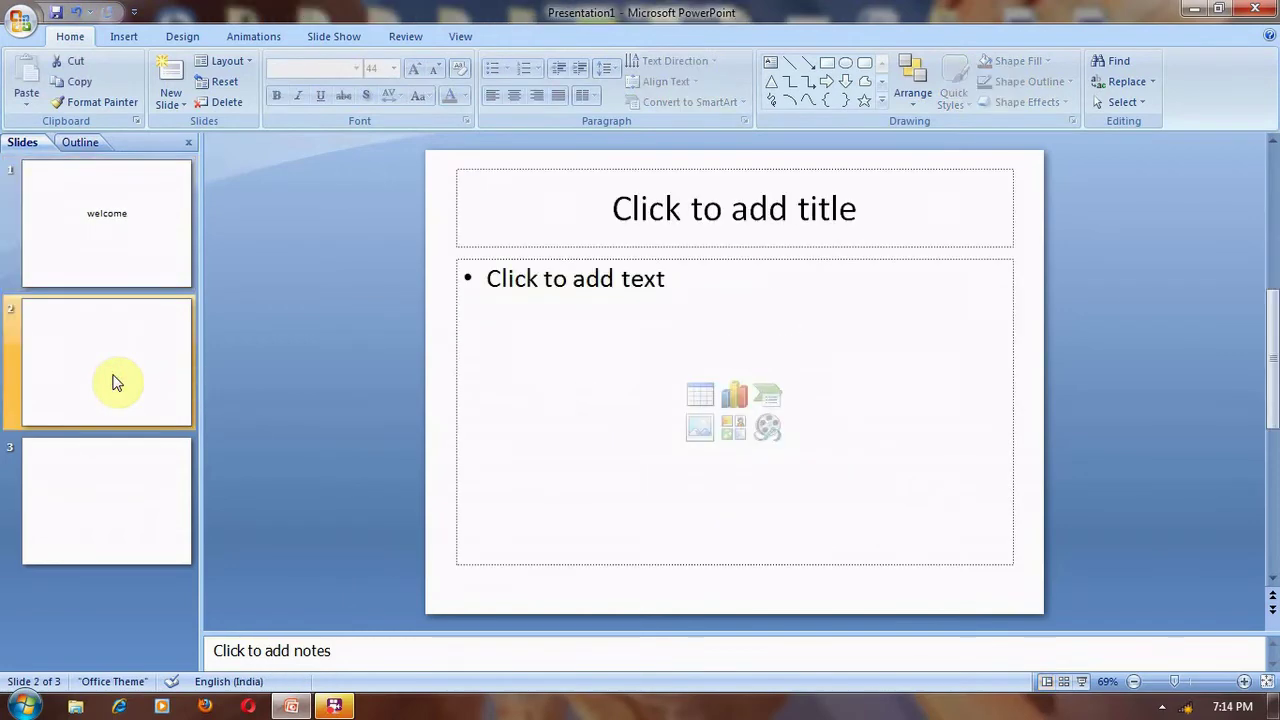
click(548, 284)
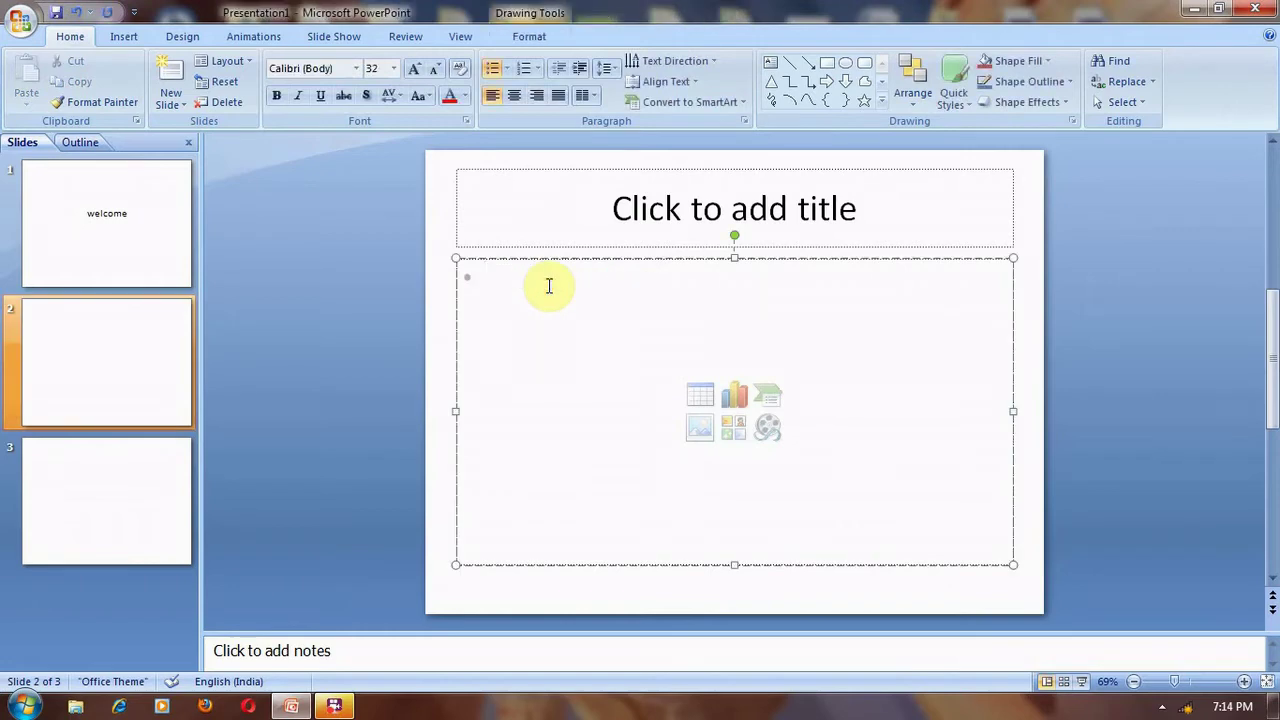
text(this)
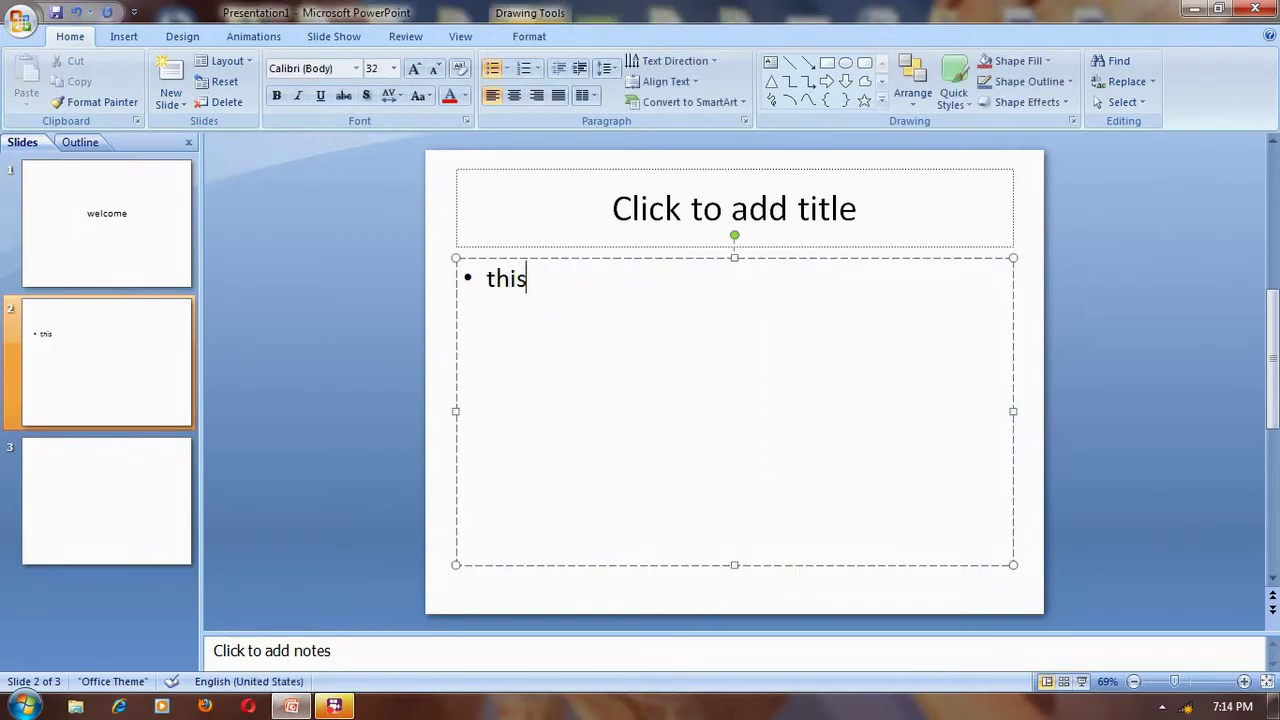
text( s m)
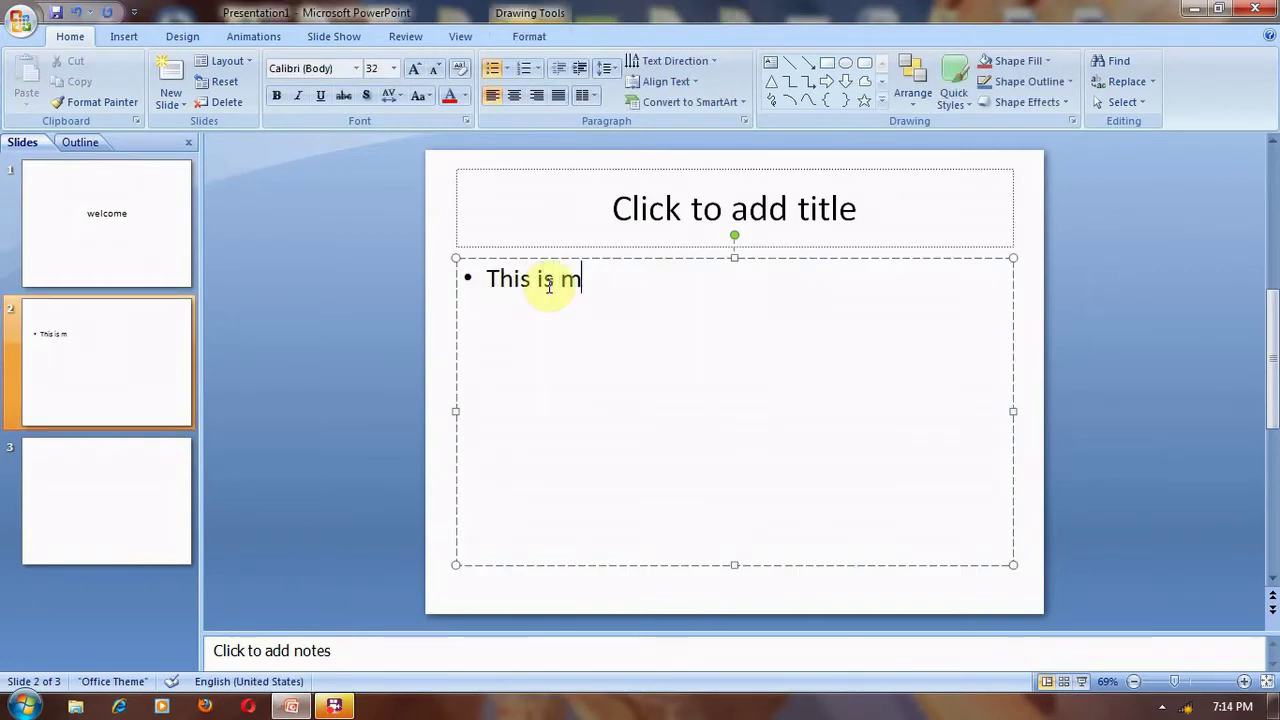
text(y pre)
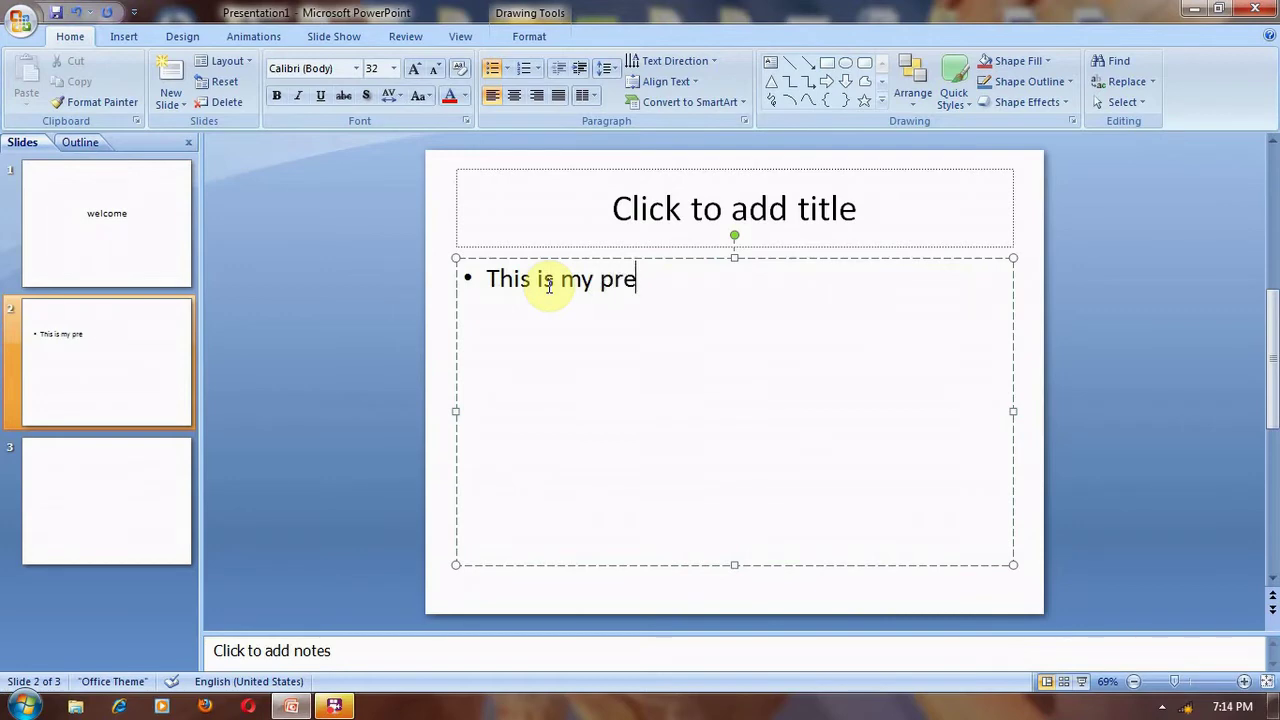
text(sent)
text(ation)
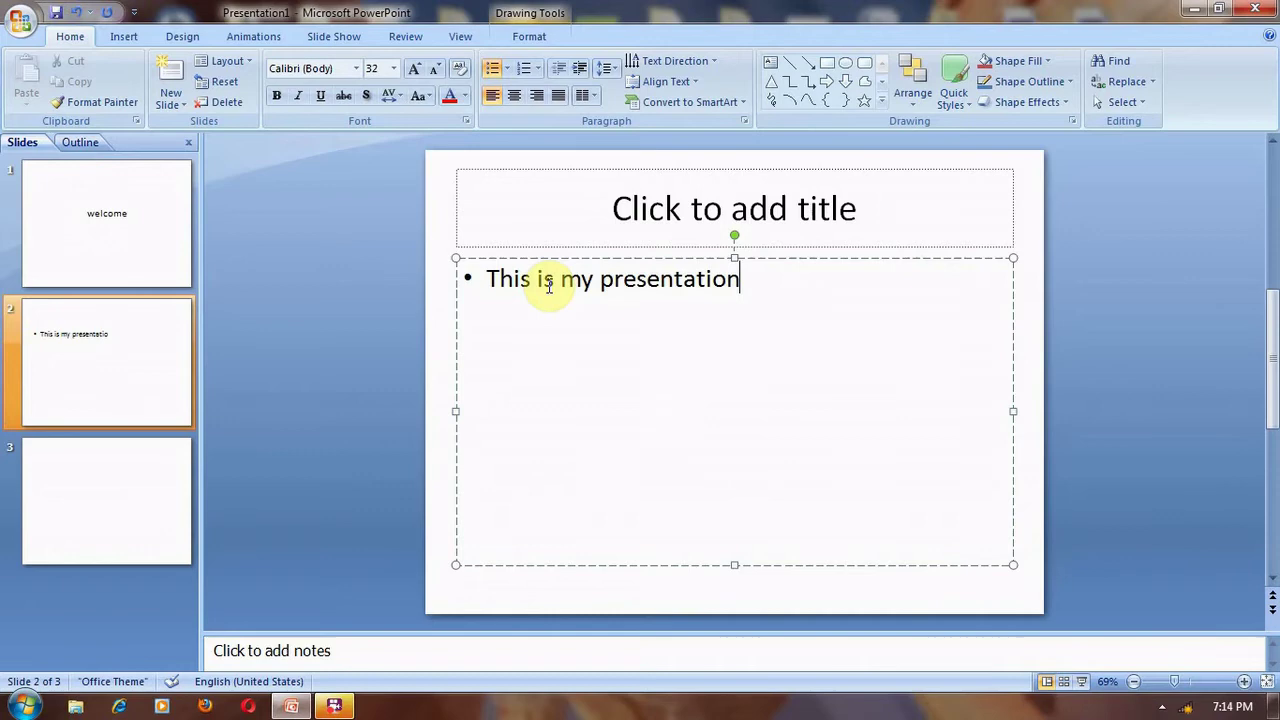
click(110, 468)
click(604, 279)
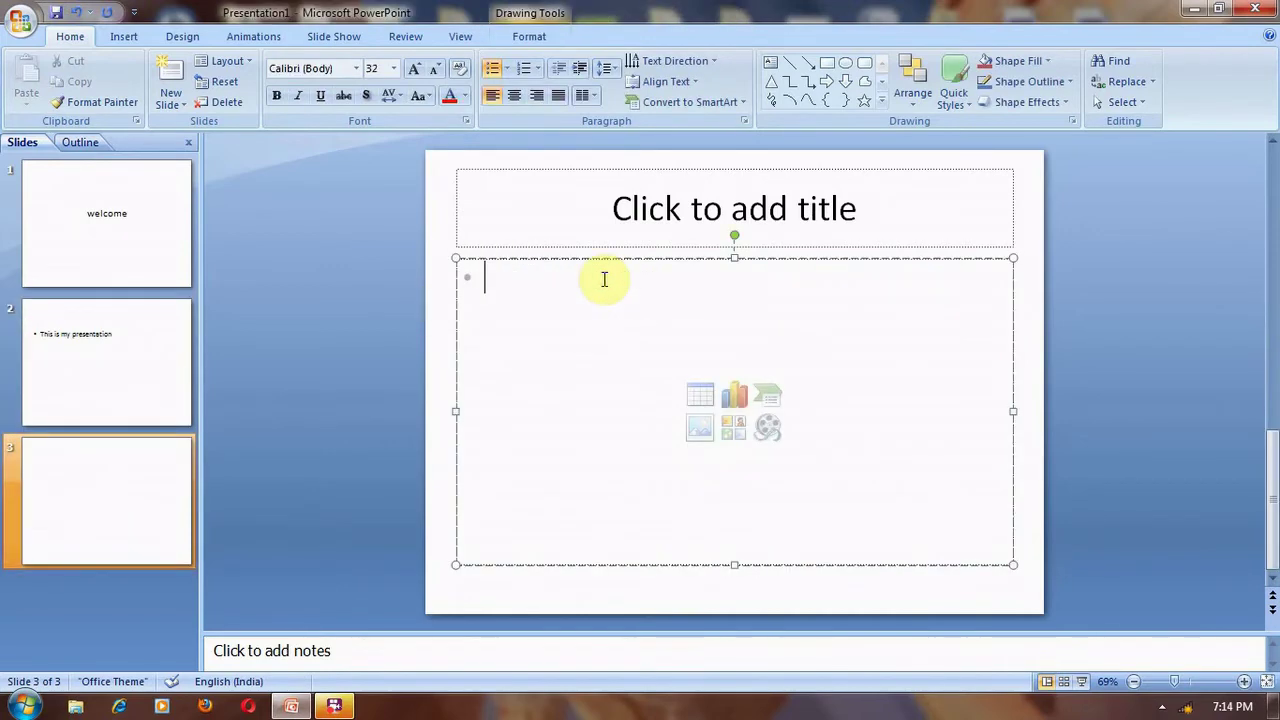
text(thi)
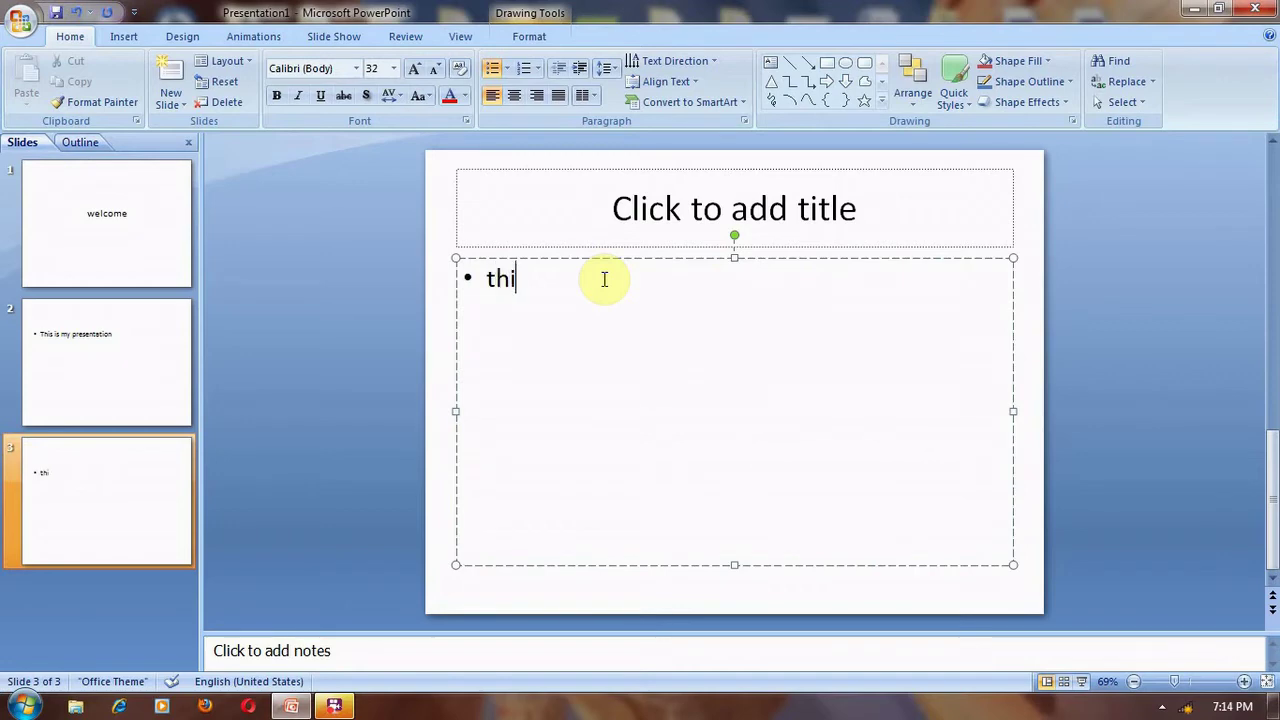
text(This is m)
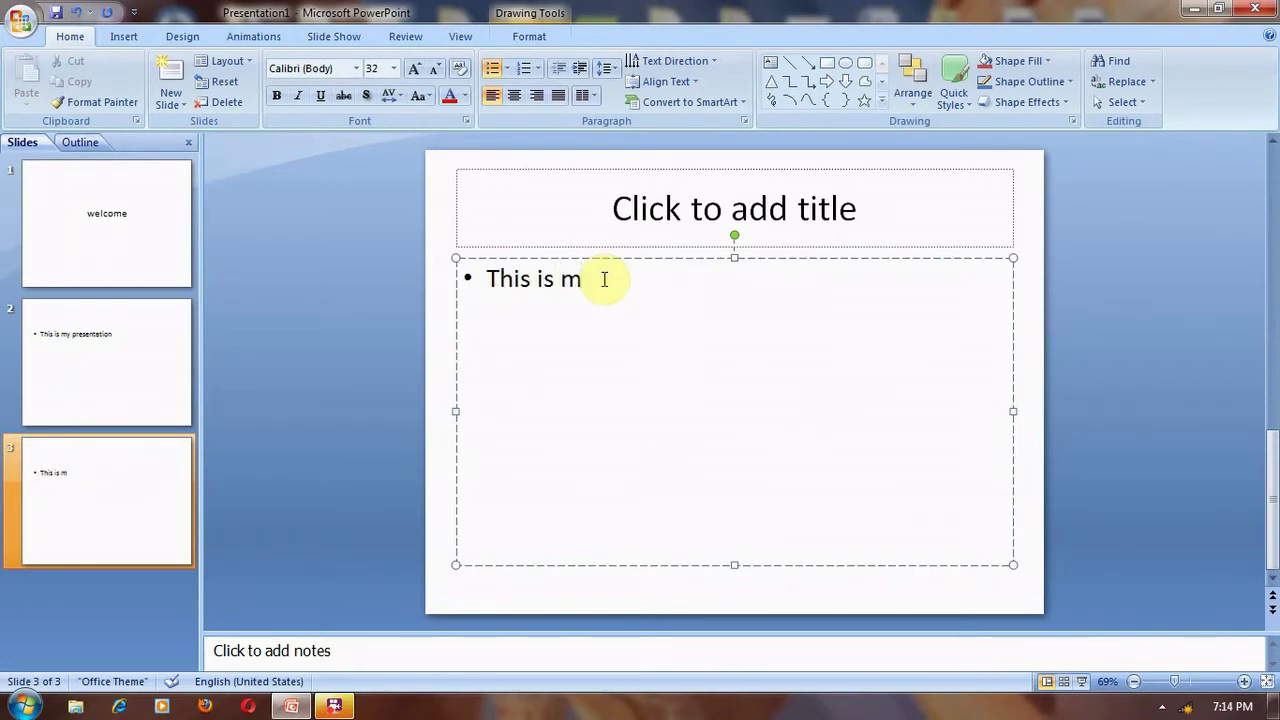
text(y prese)
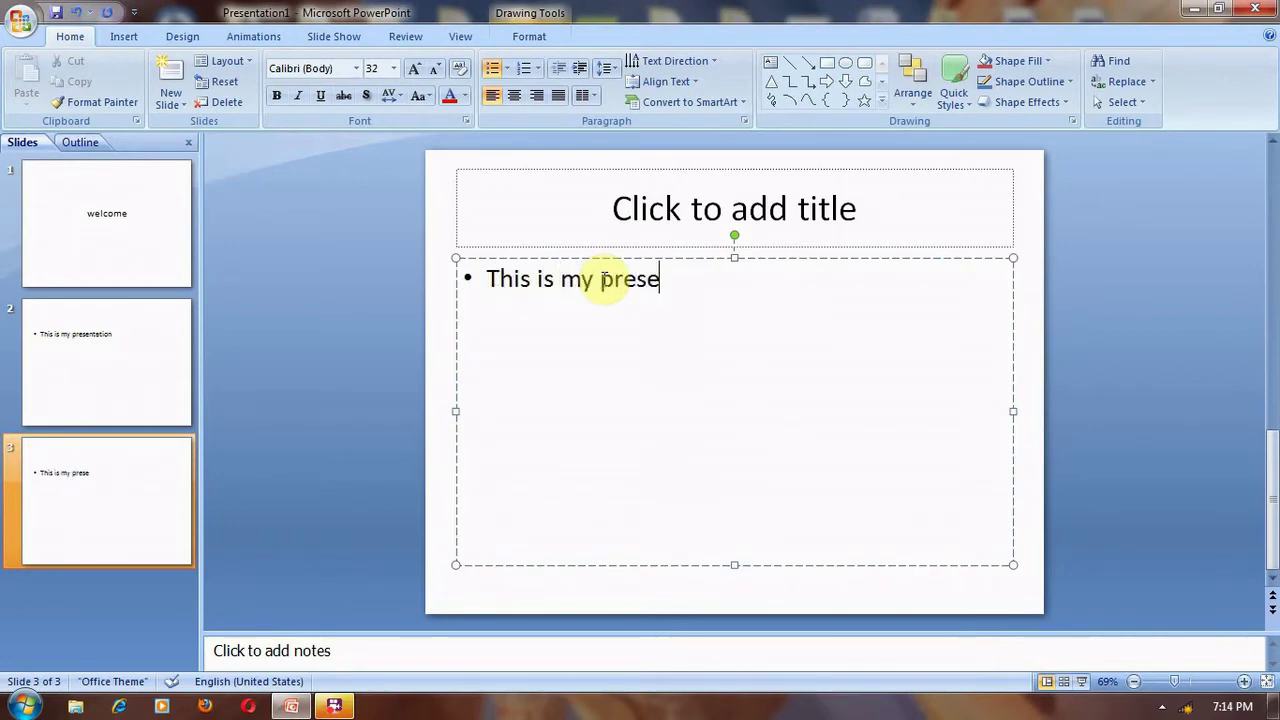
text(ntation)
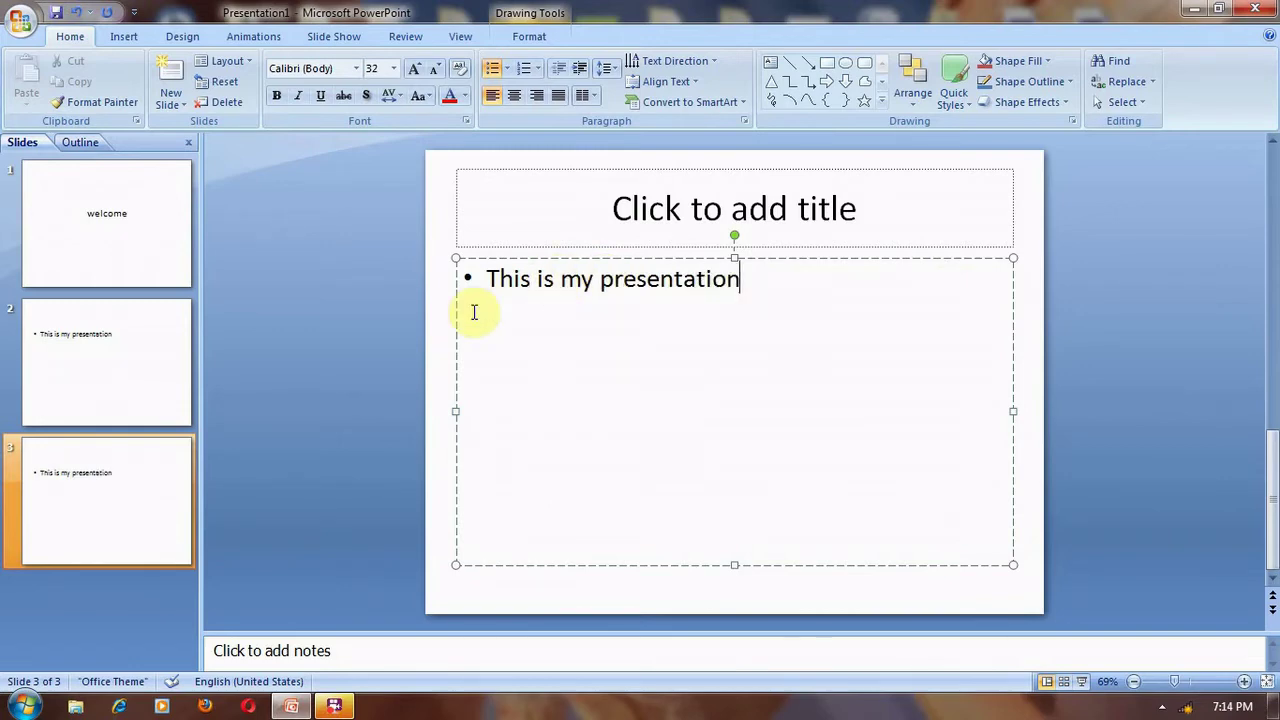
Apply the Aspect design theme from the Themes gallery to all three slides.
click(122, 38)
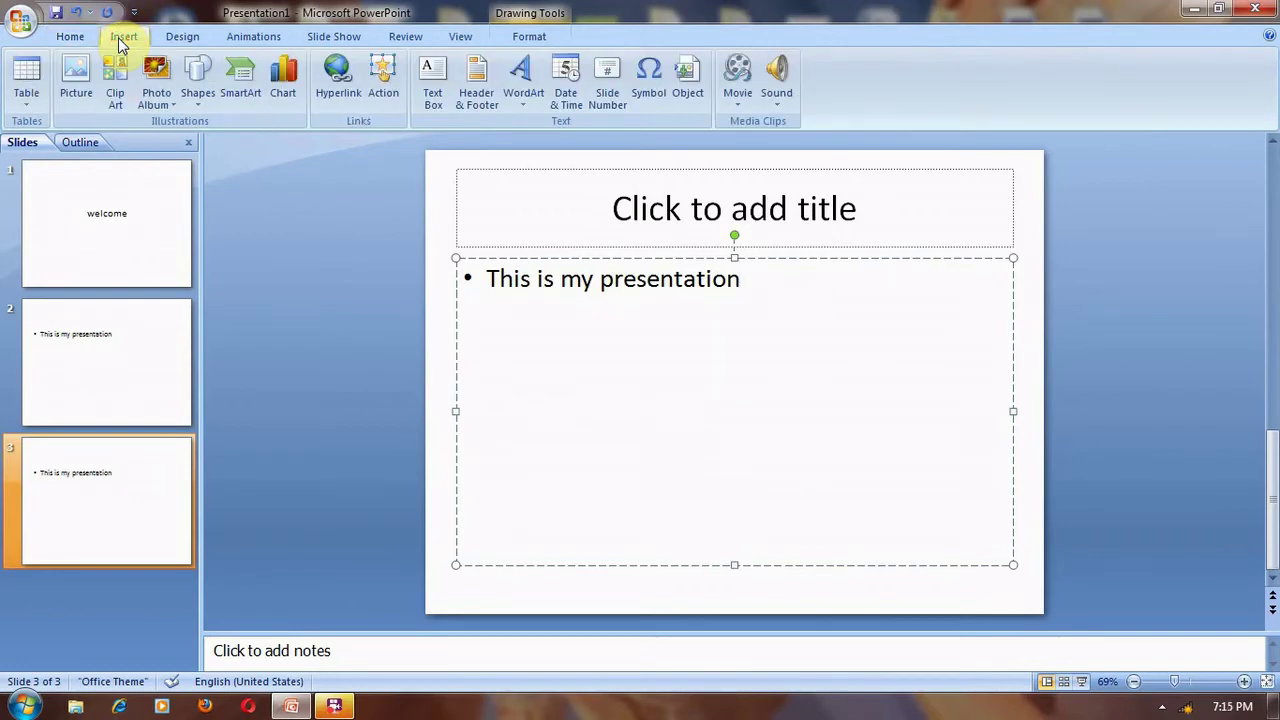
click(178, 37)
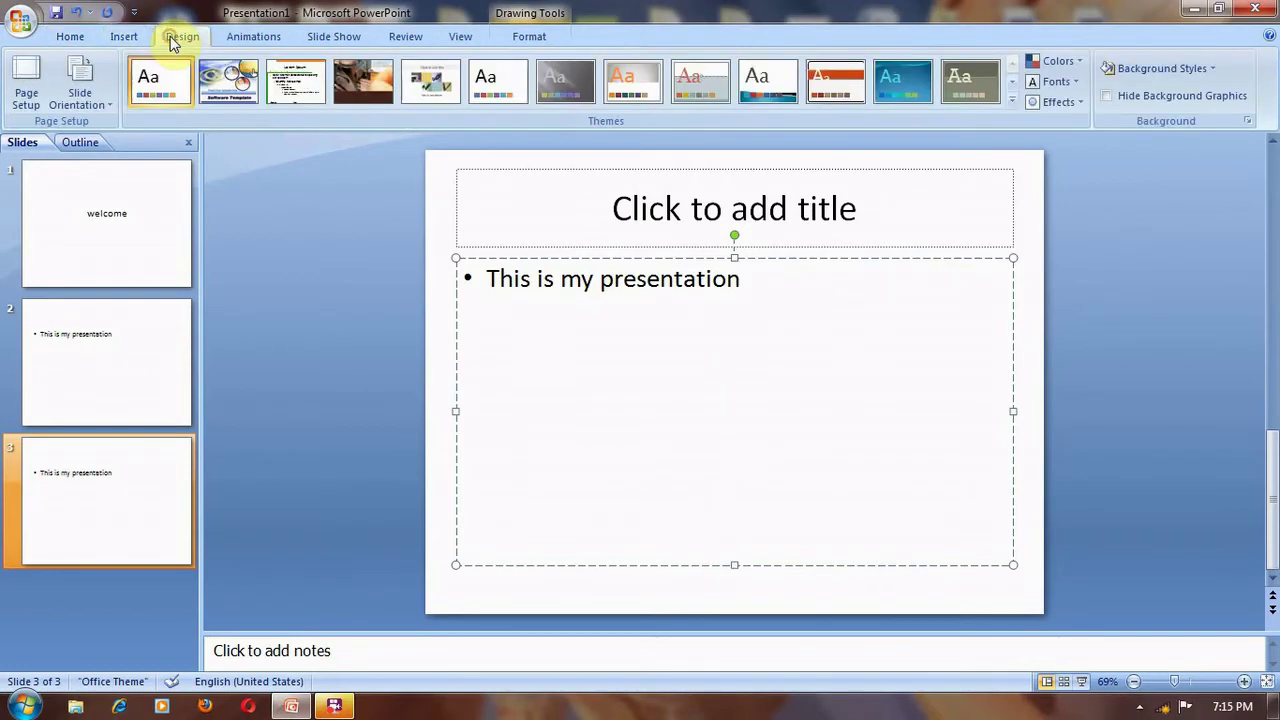
click(1011, 102)
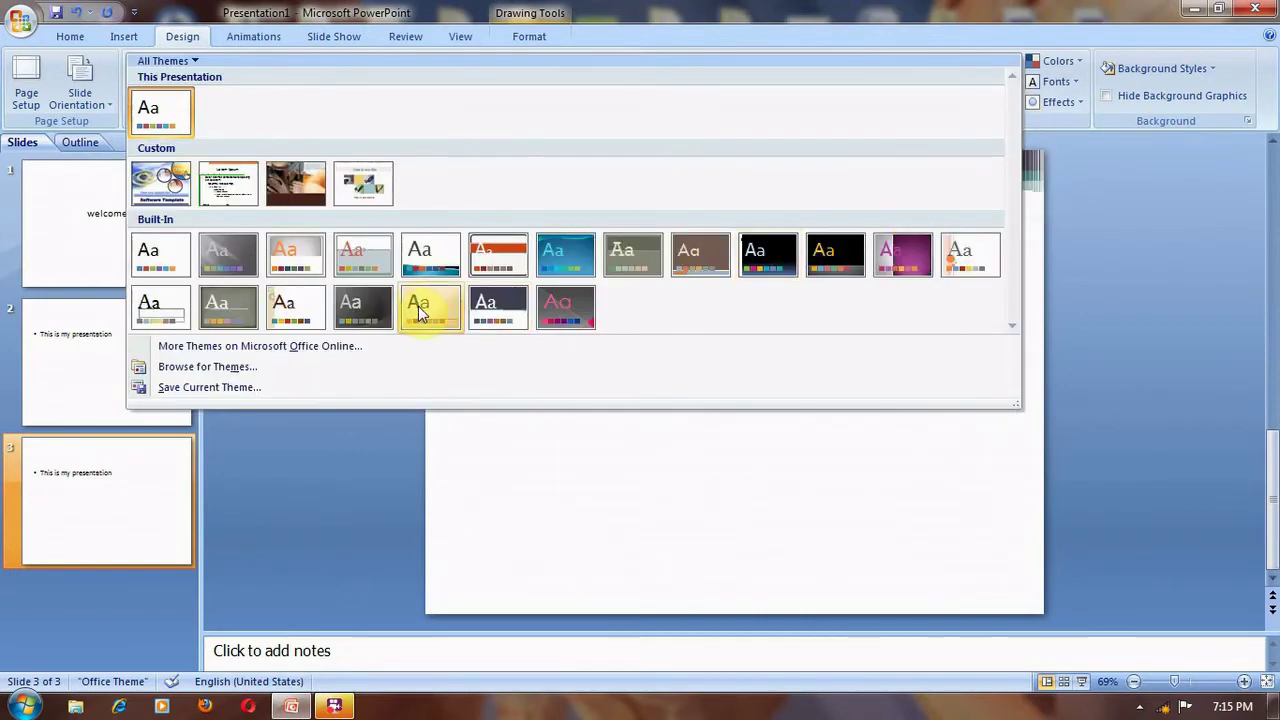
click(276, 254)
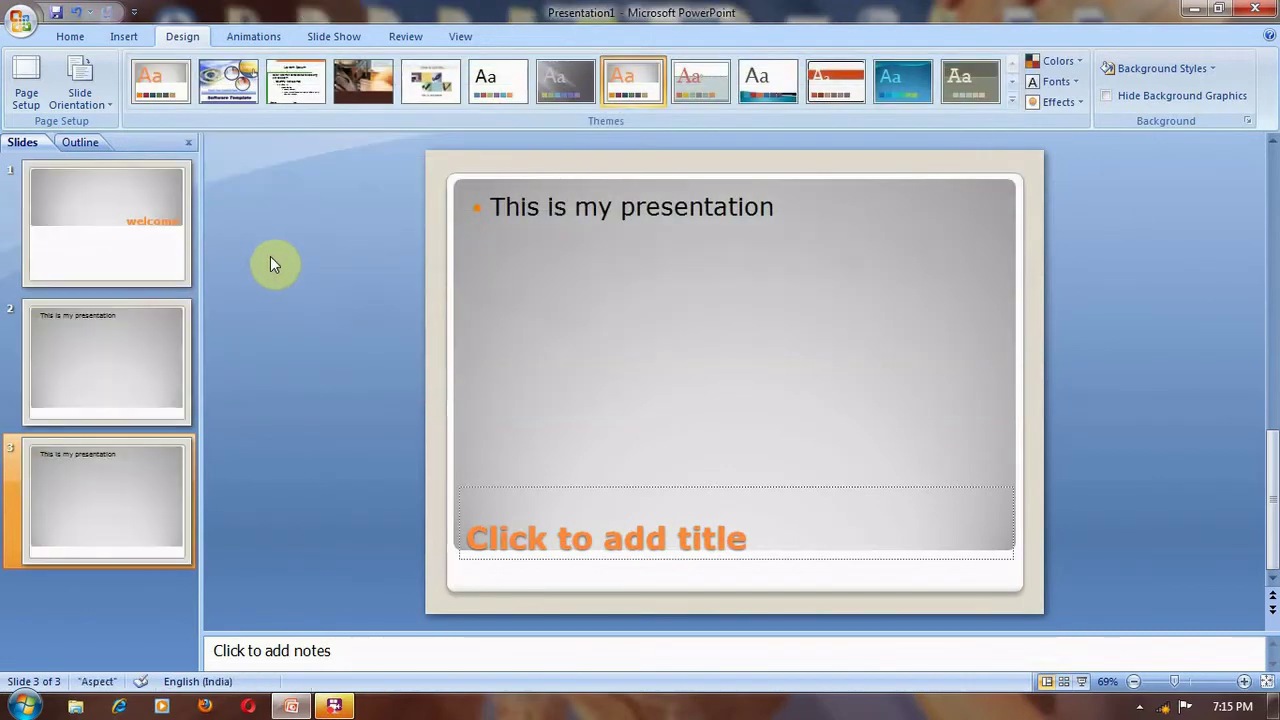
Give slides 3 and 1 Wipe transitions from the Animations transition gallery.
click(335, 40)
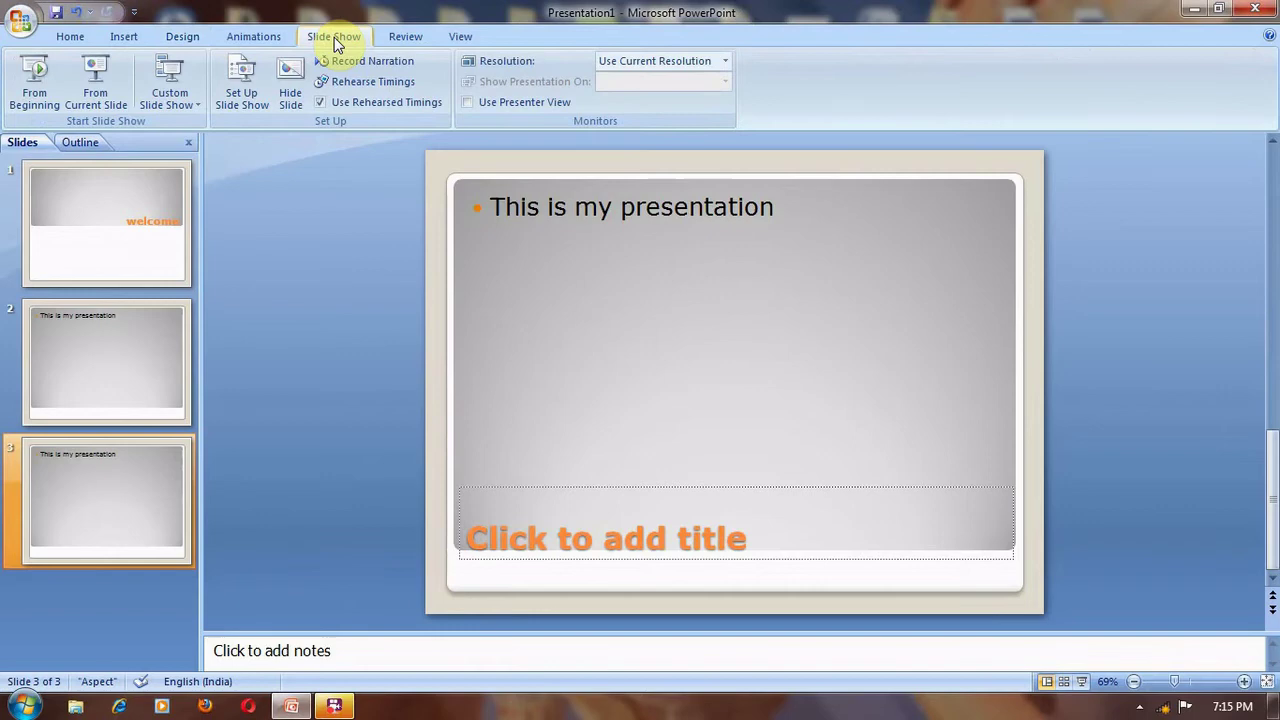
click(252, 37)
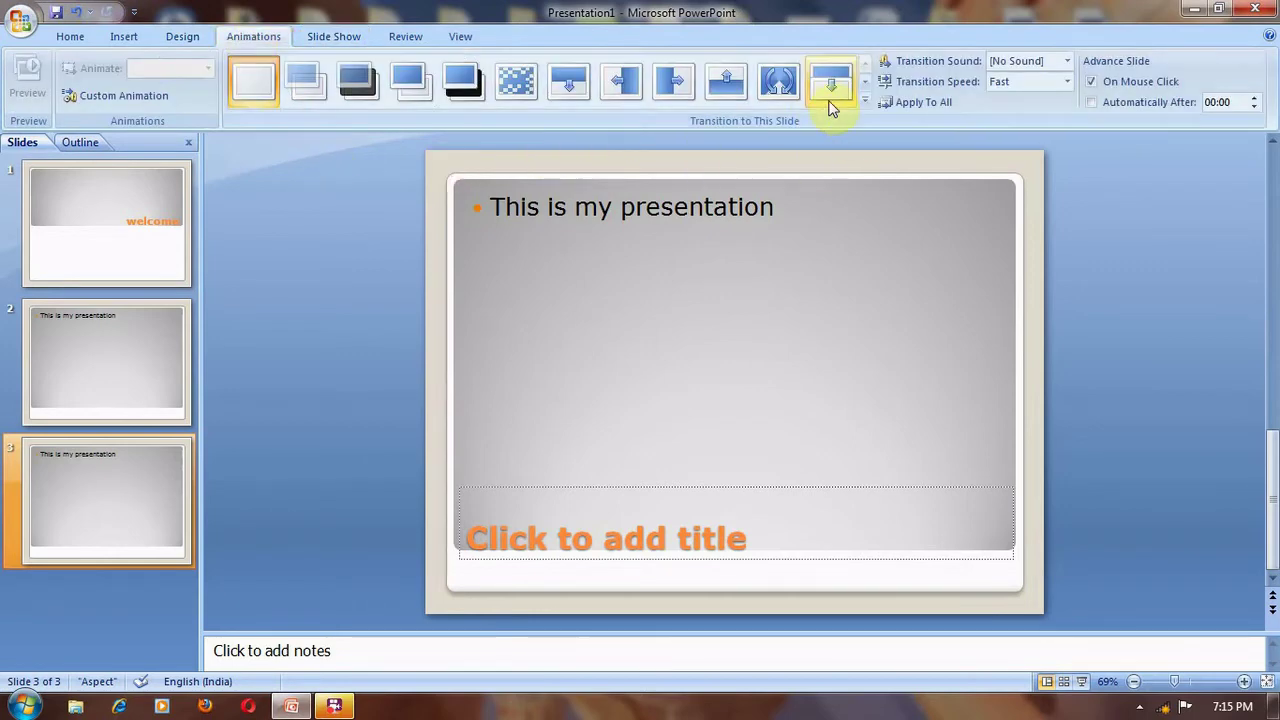
click(866, 100)
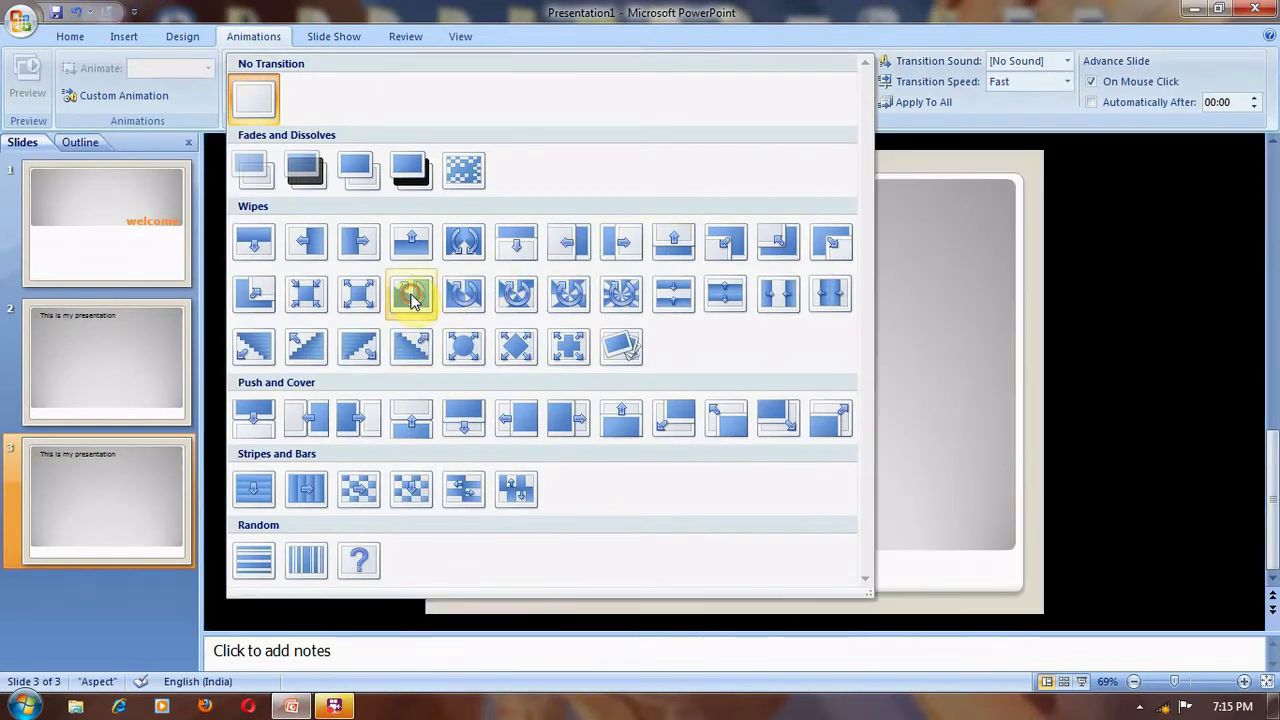
click(412, 296)
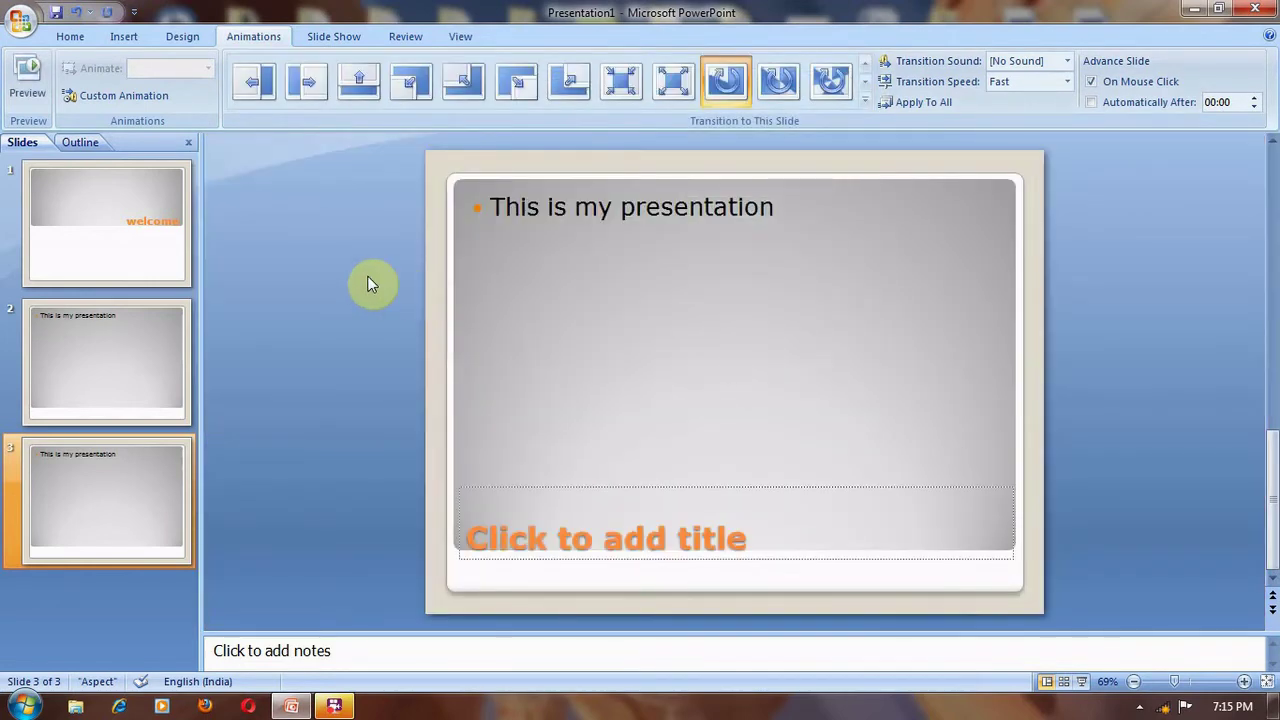
click(110, 207)
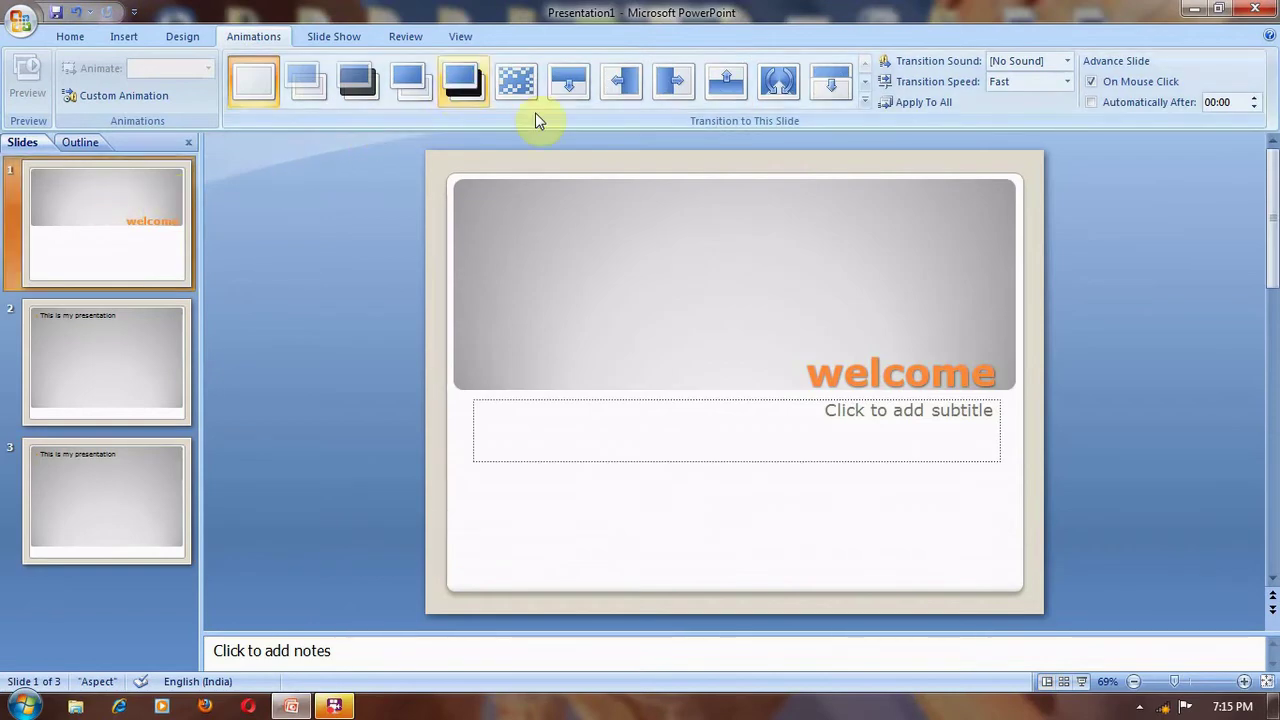
click(864, 103)
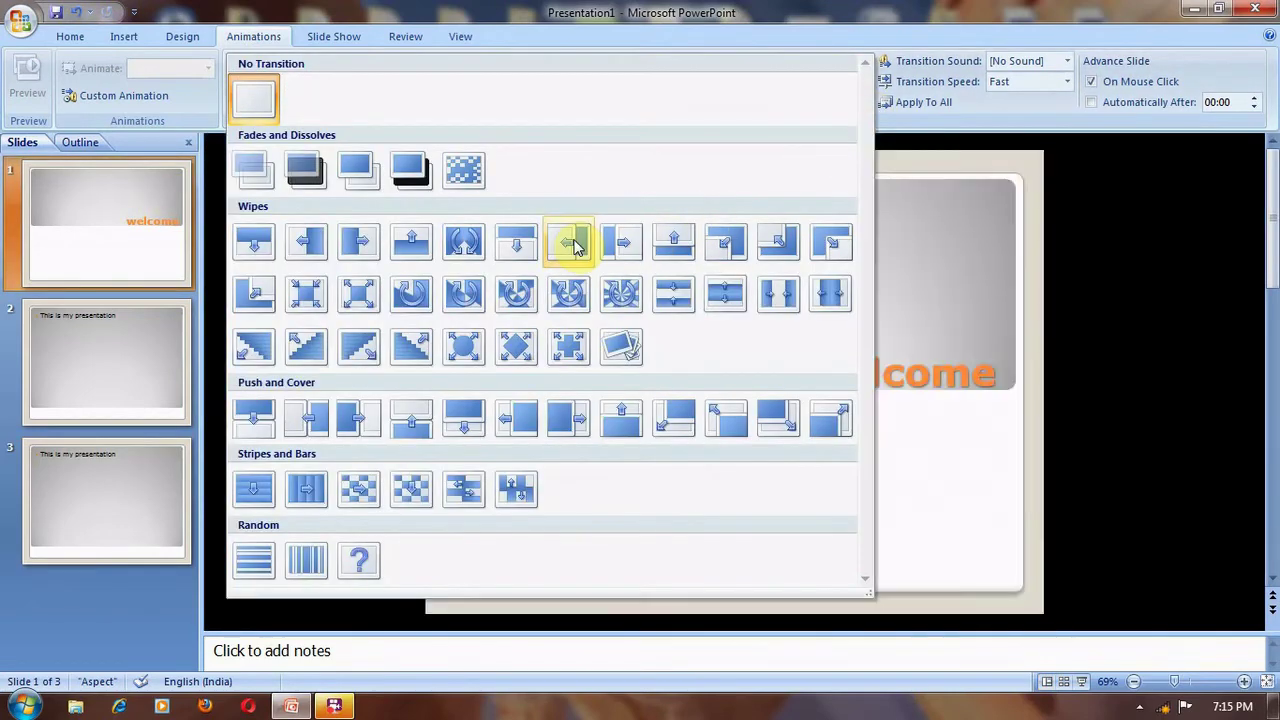
click(574, 246)
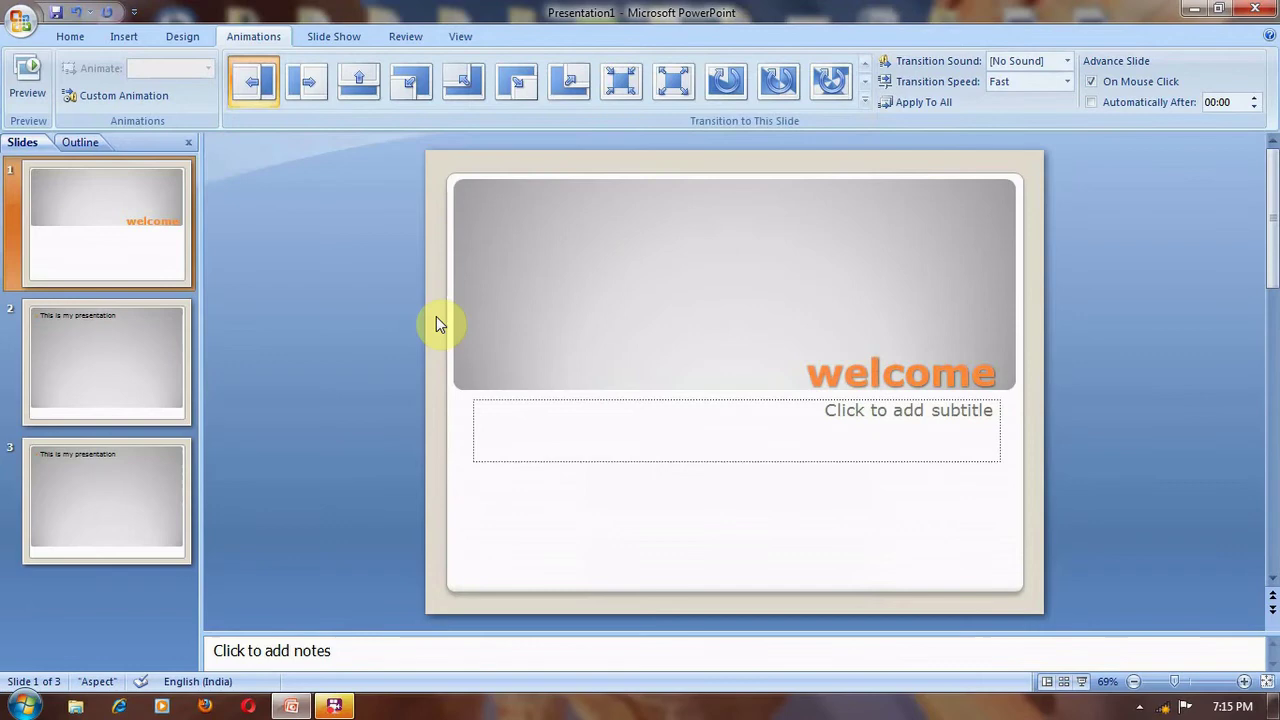
Give slide 2 a Checkerboard transition.
click(100, 366)
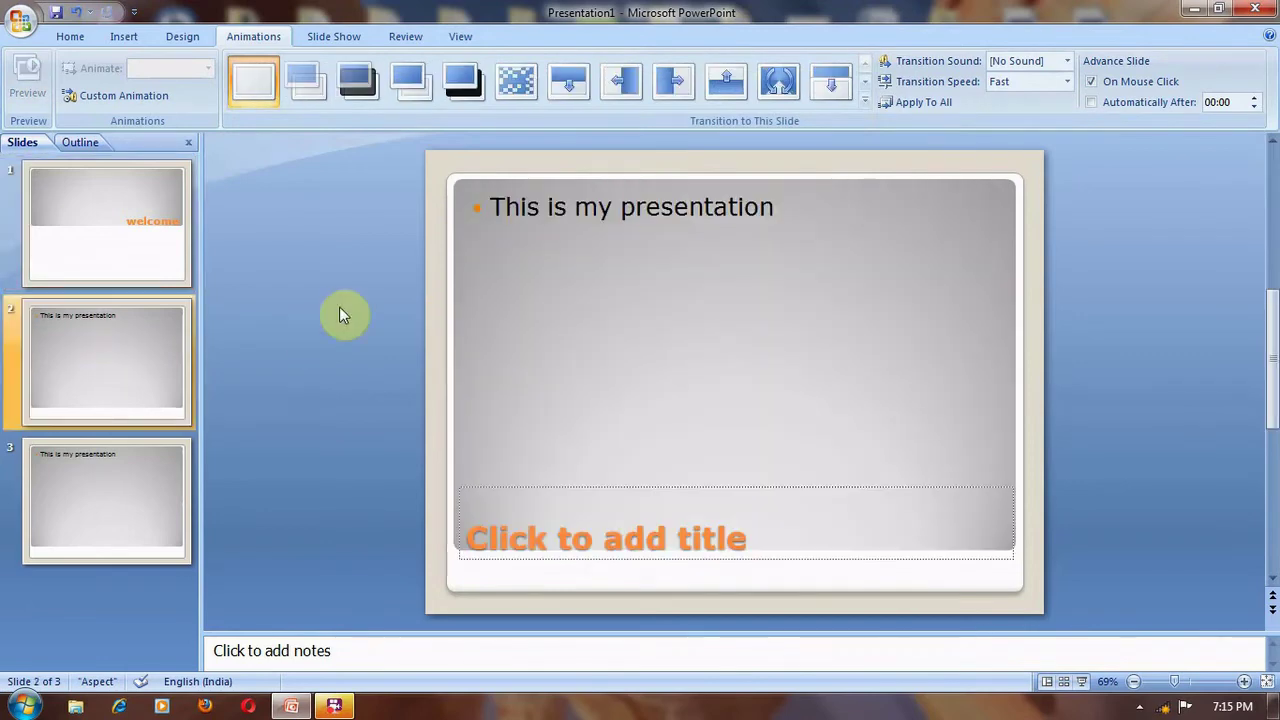
click(510, 85)
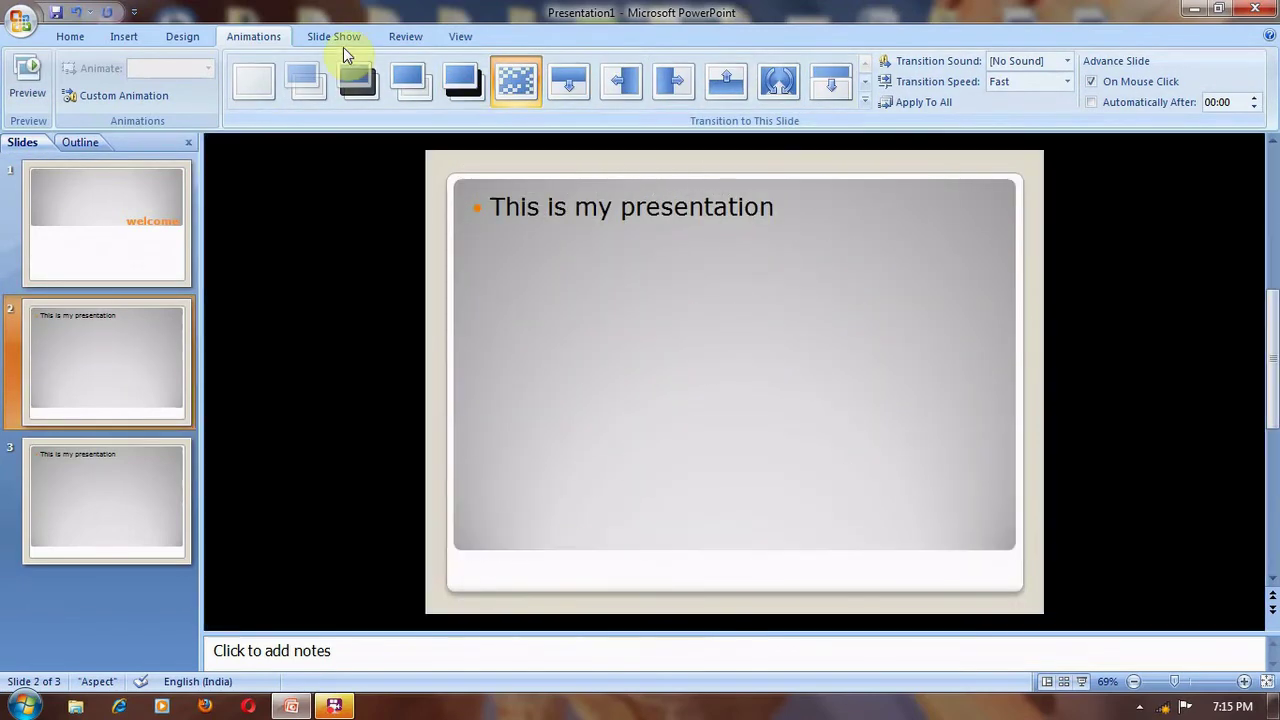
click(336, 40)
click(28, 100)
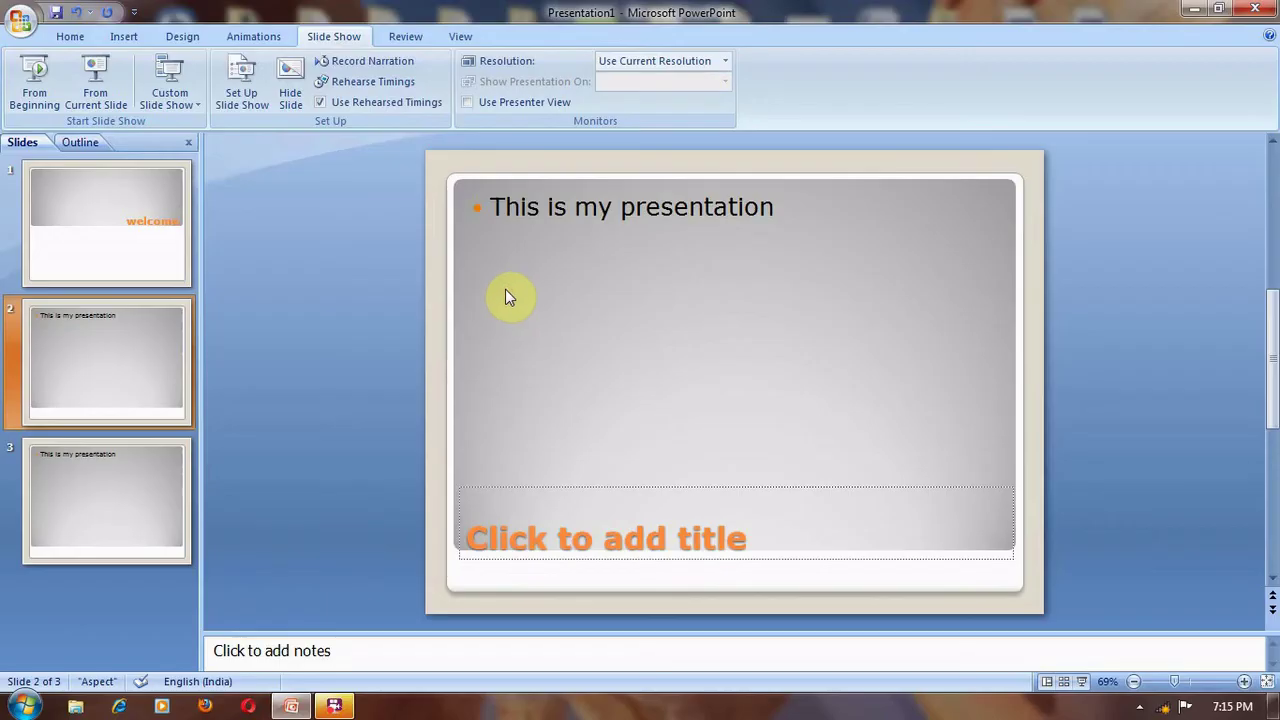
click(64, 37)
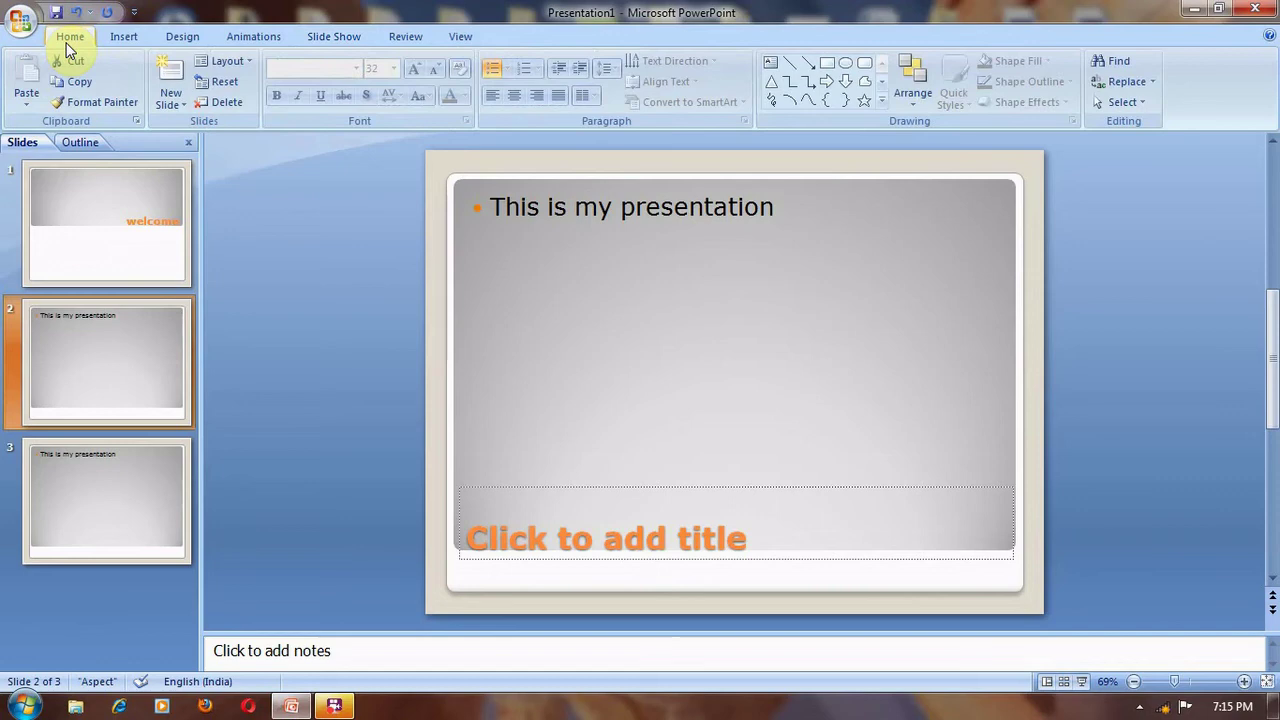
Draw an orange rectangle below the bullet text on slide 2.
click(124, 37)
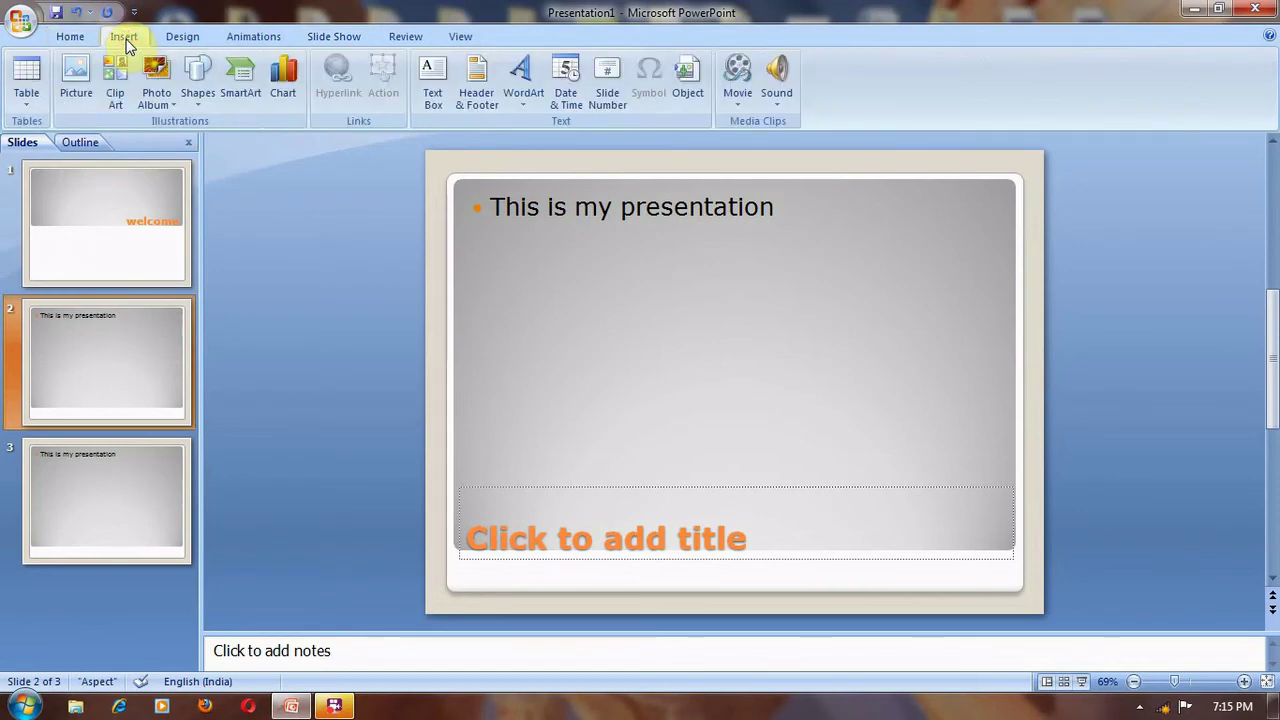
click(197, 104)
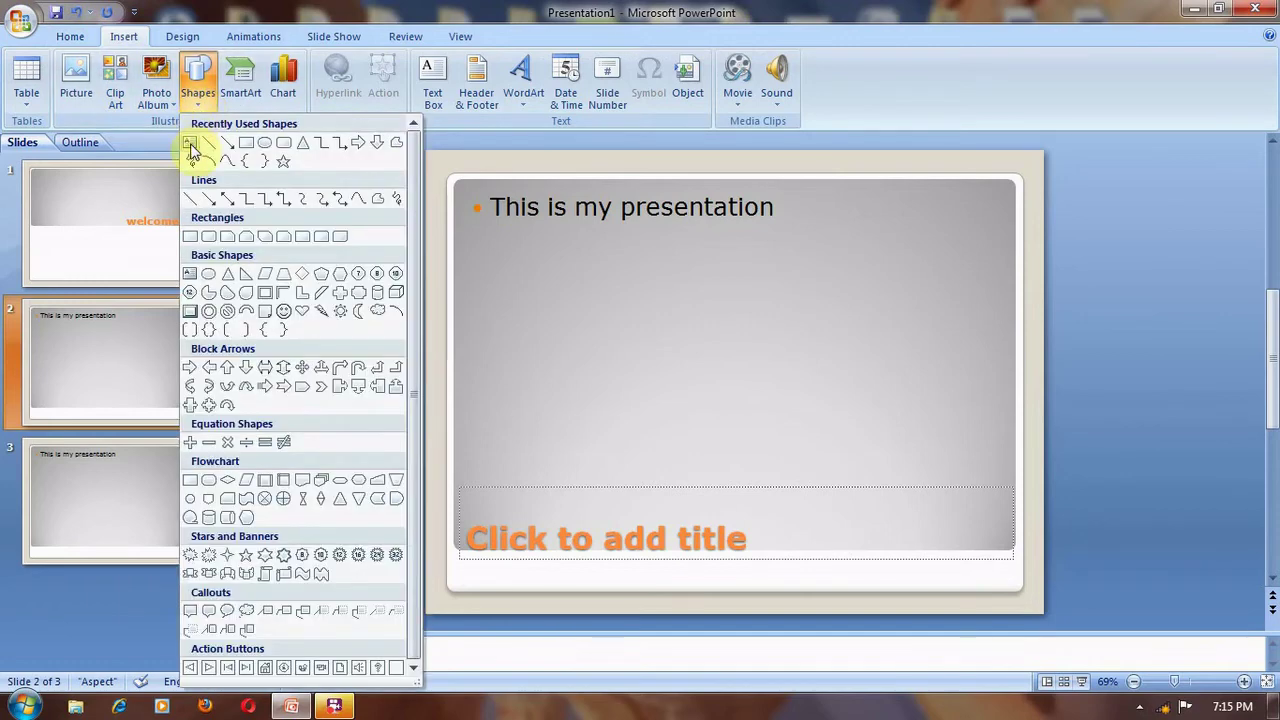
click(240, 144)
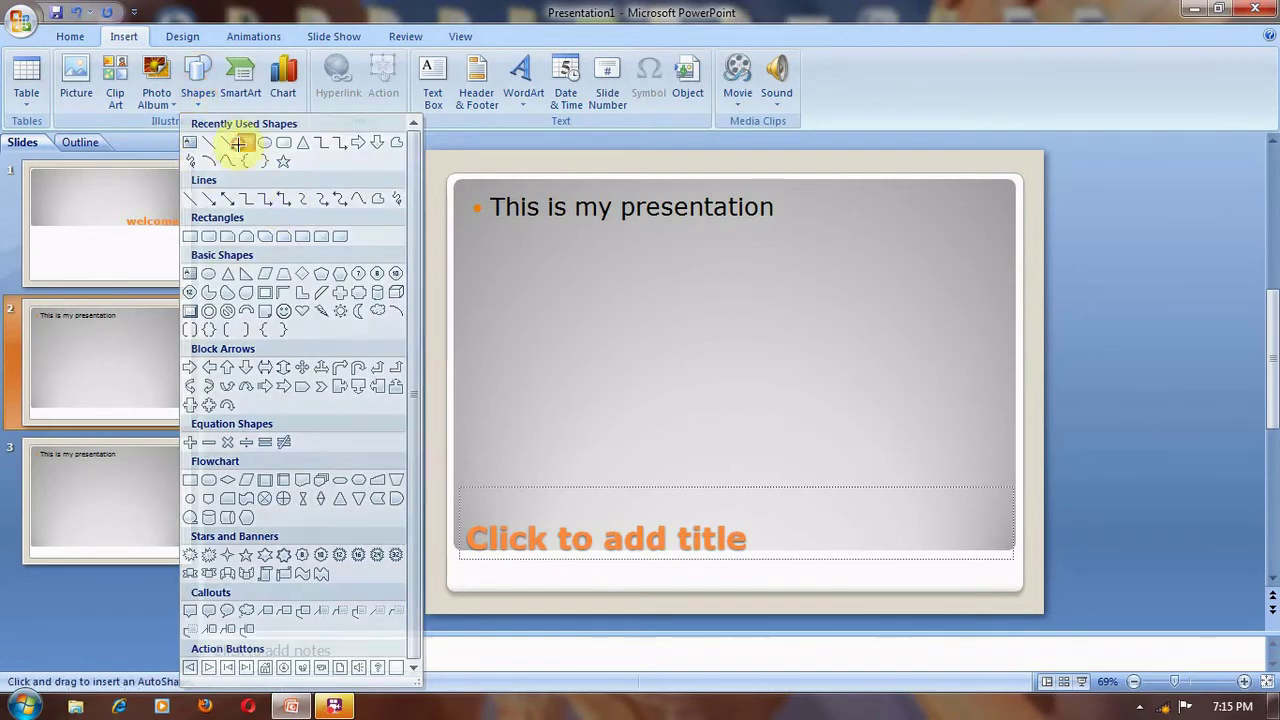
drag(518, 263, 791, 366)
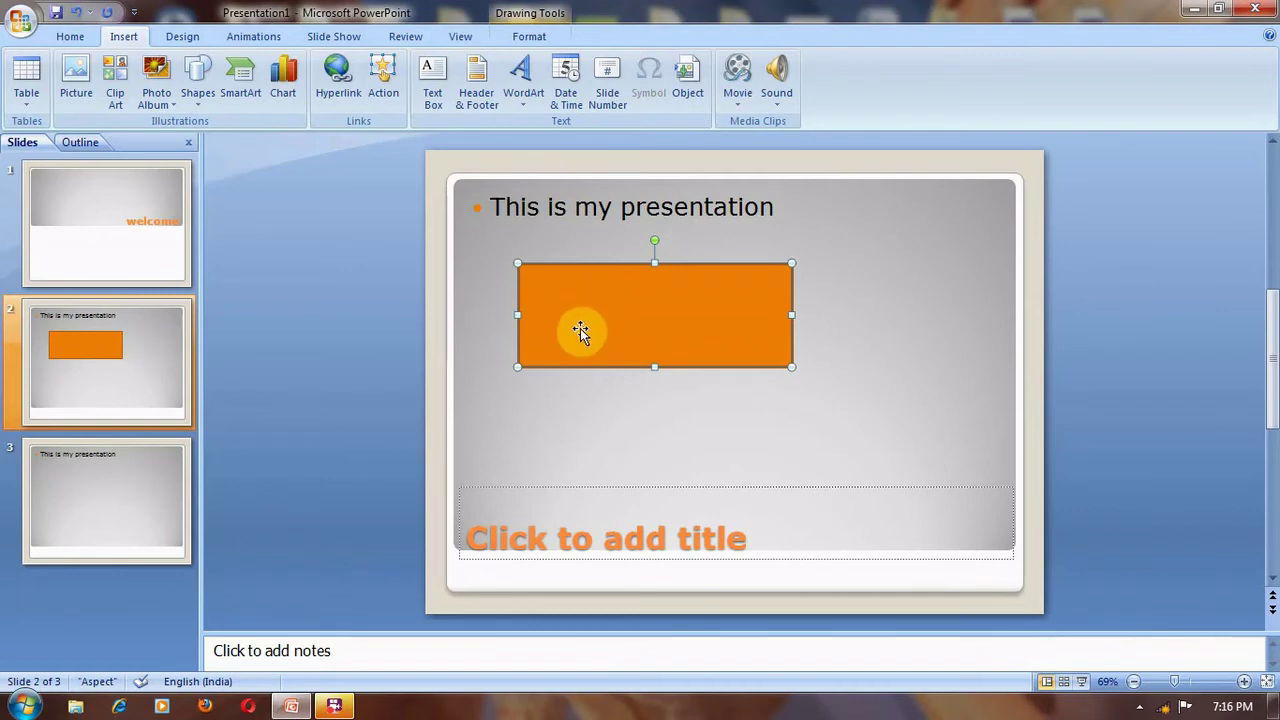
Label the rectangle 'hi', then move to slide 3.
right_click(596, 297)
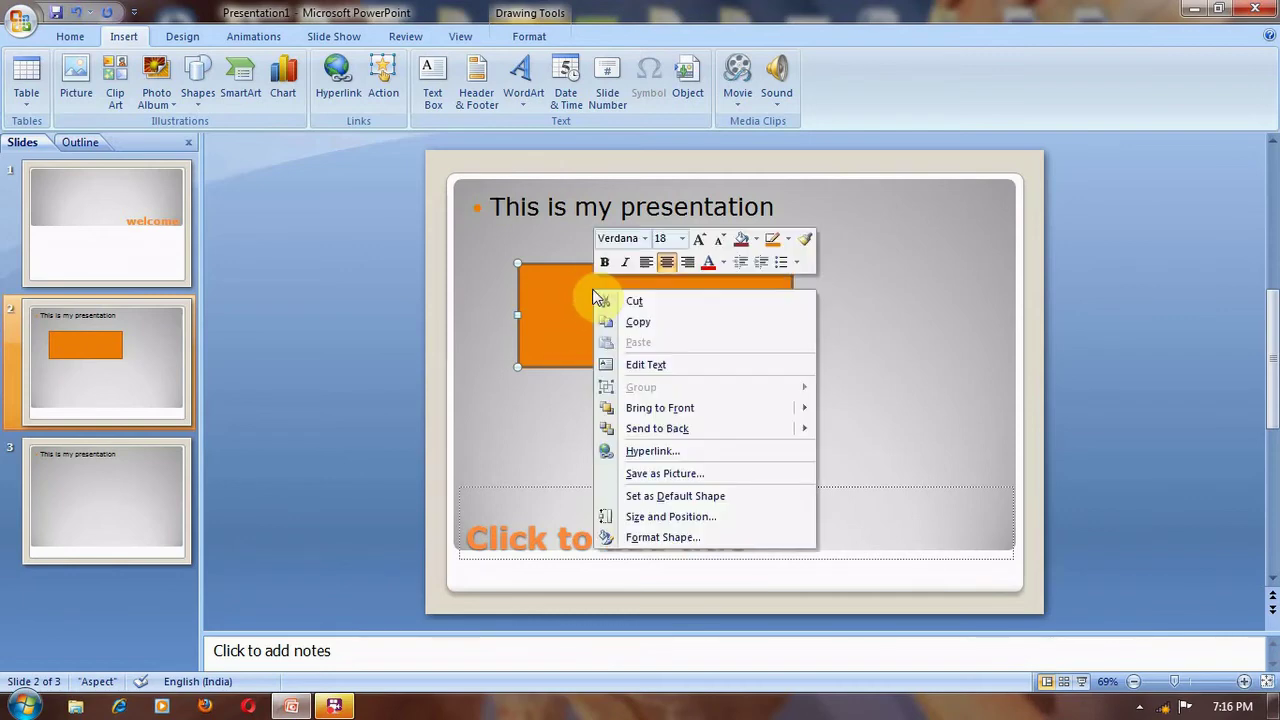
click(638, 362)
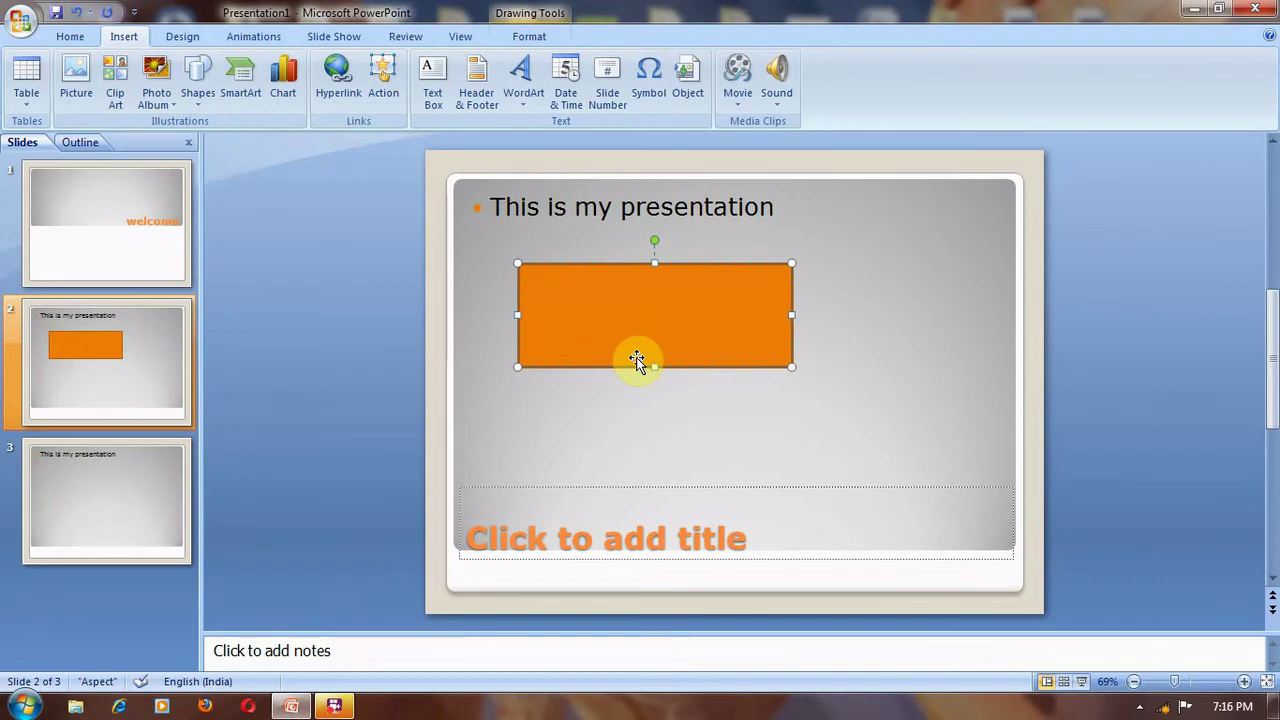
text(hi)
click(623, 409)
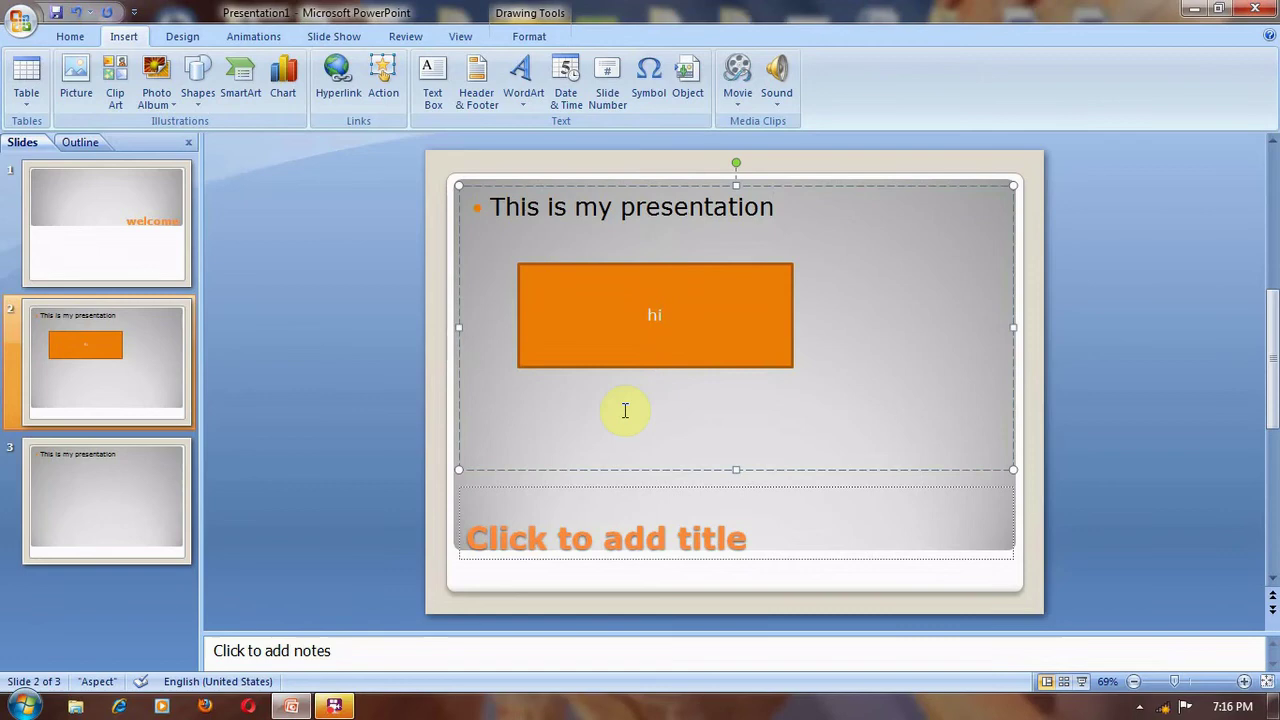
click(78, 463)
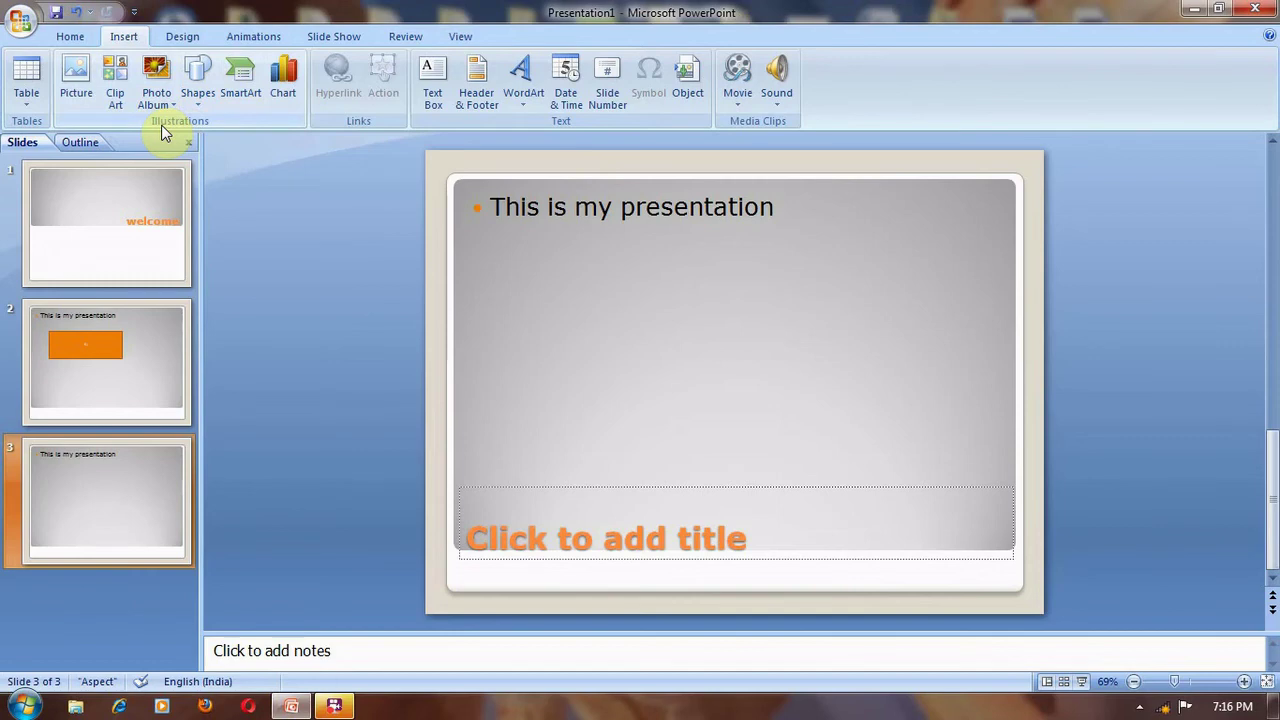
Insert WordArt on slide 3 and replace its placeholder text with 'hello'.
click(523, 102)
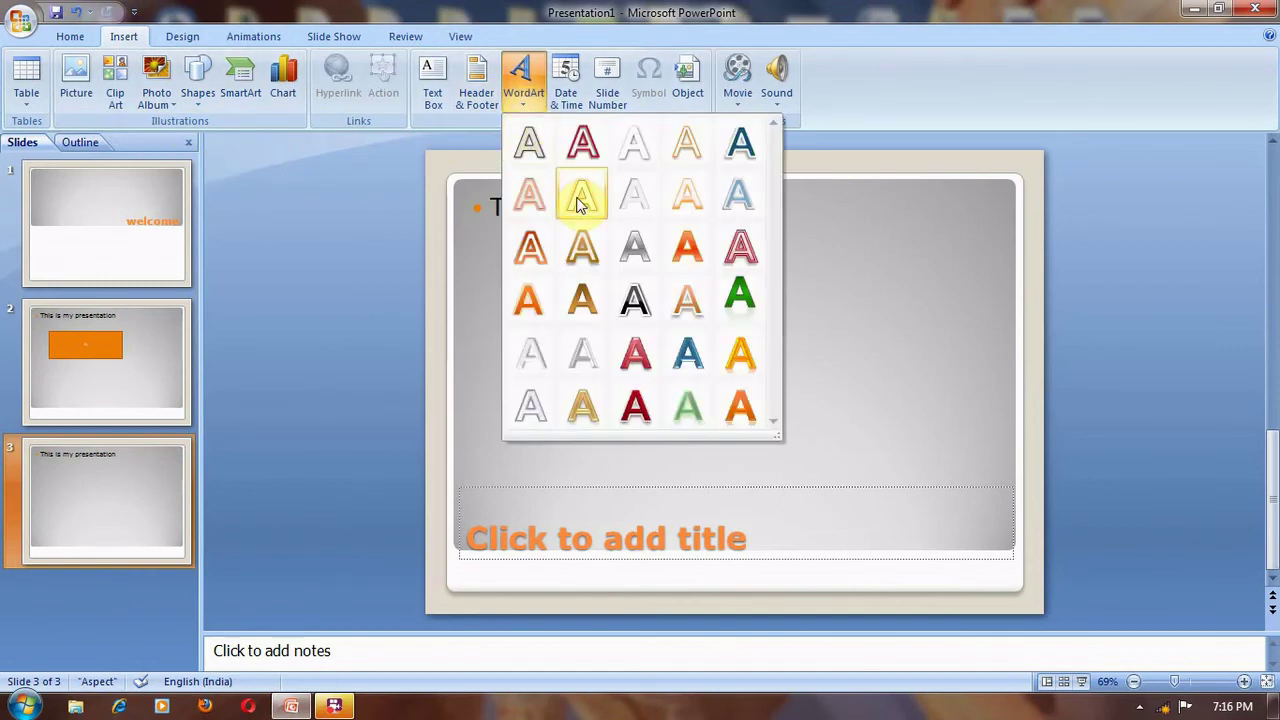
click(580, 203)
click(605, 396)
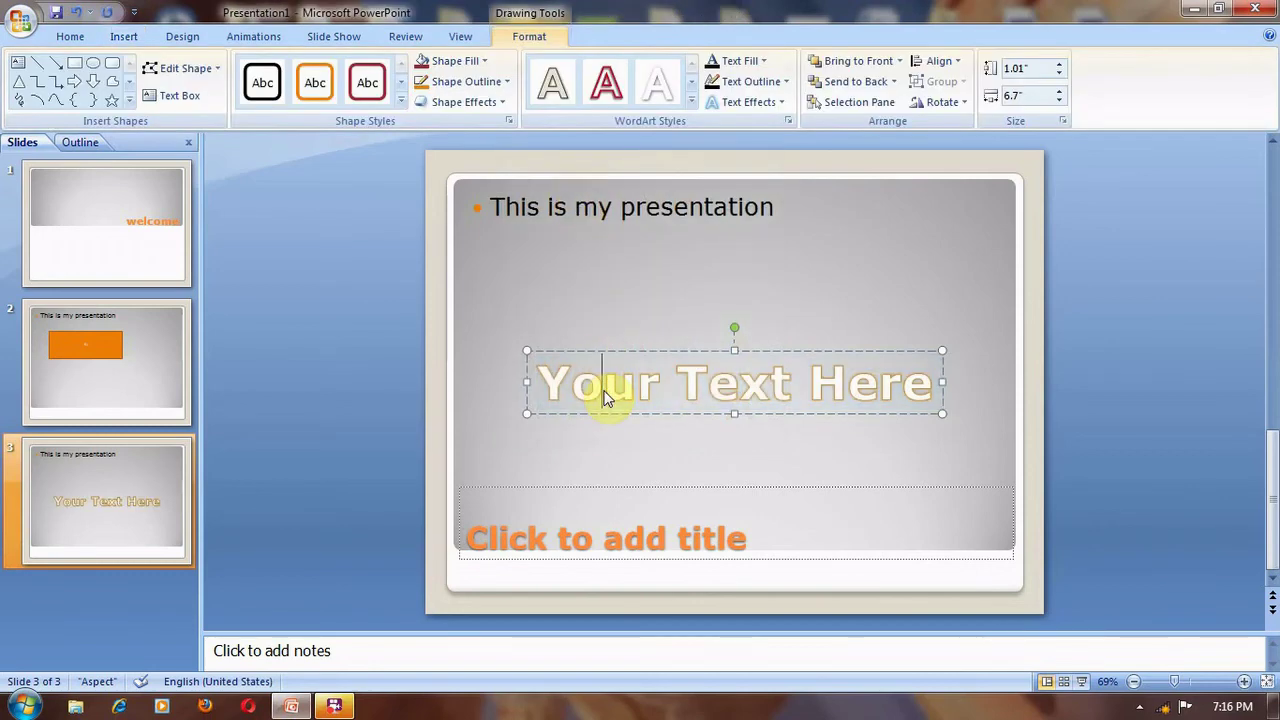
text(hel)
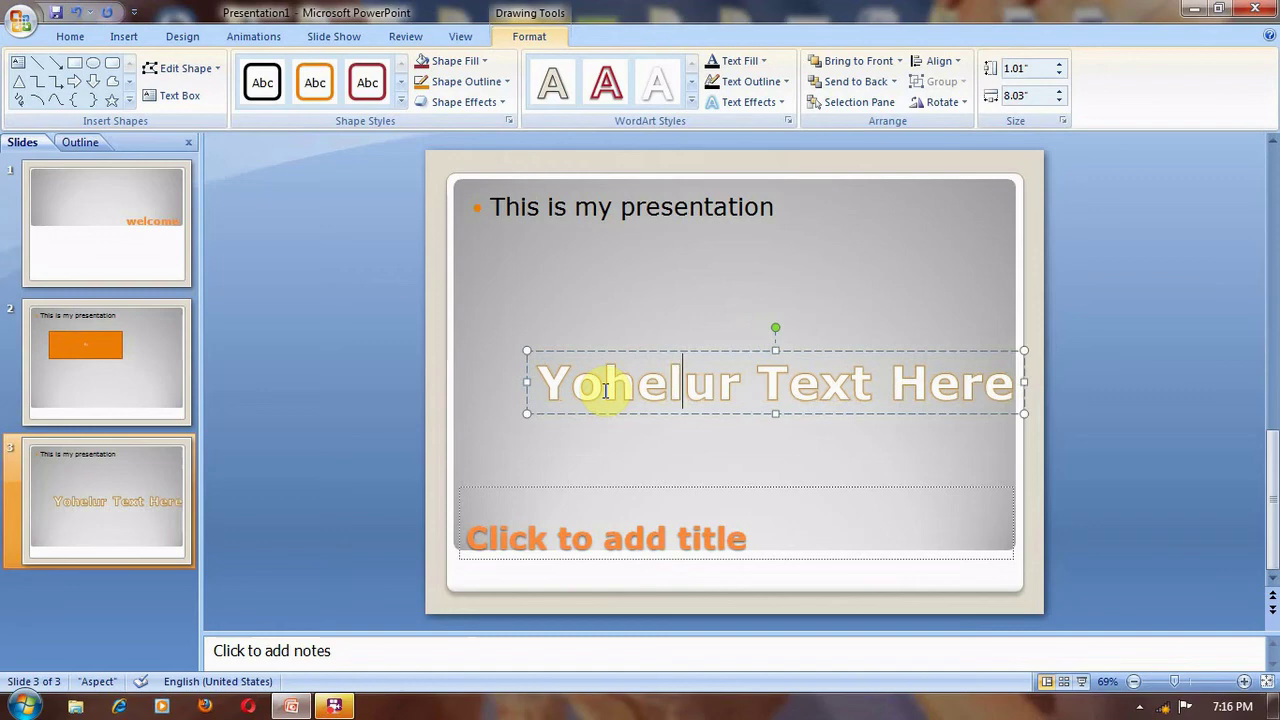
drag(552, 385, 974, 411)
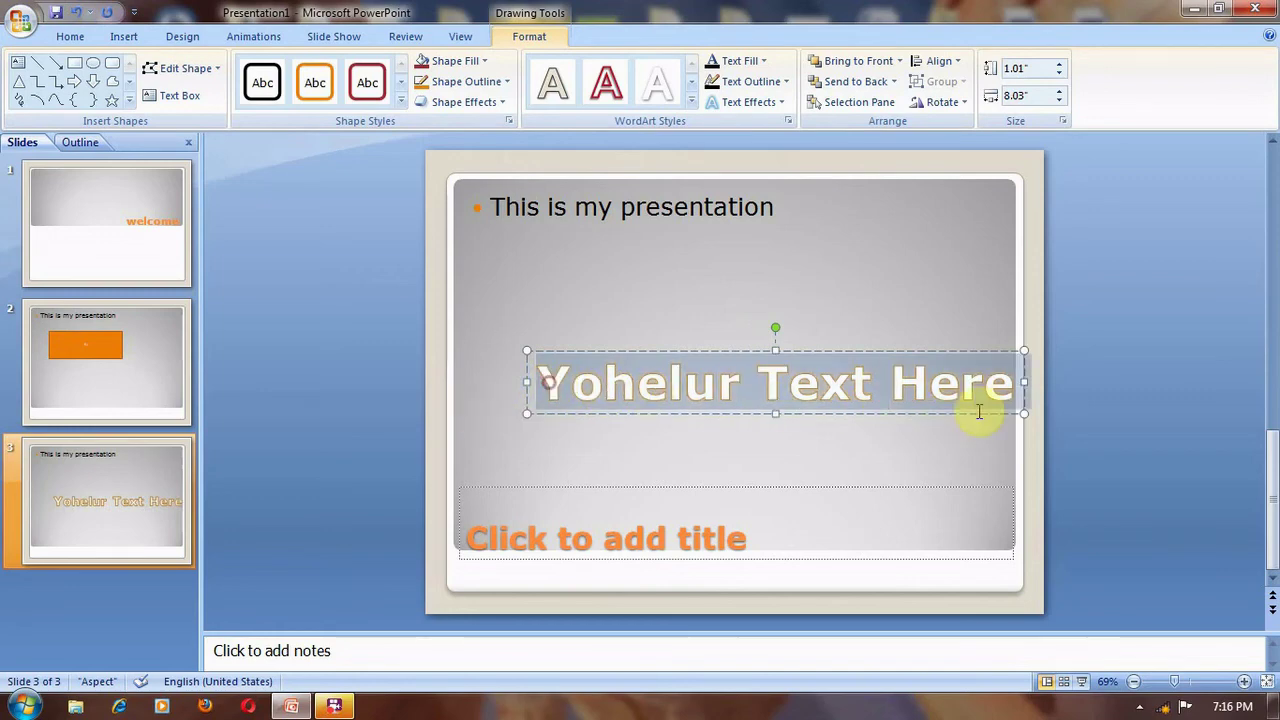
key(Delete)
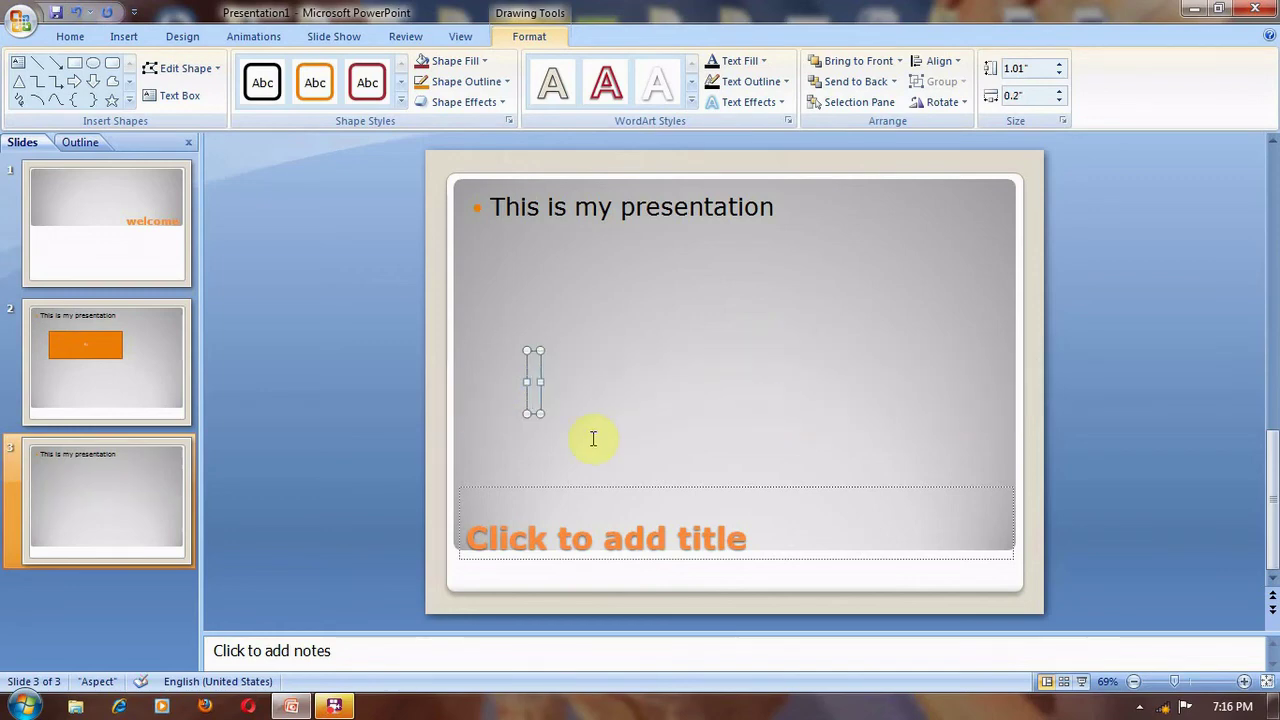
text(hello)
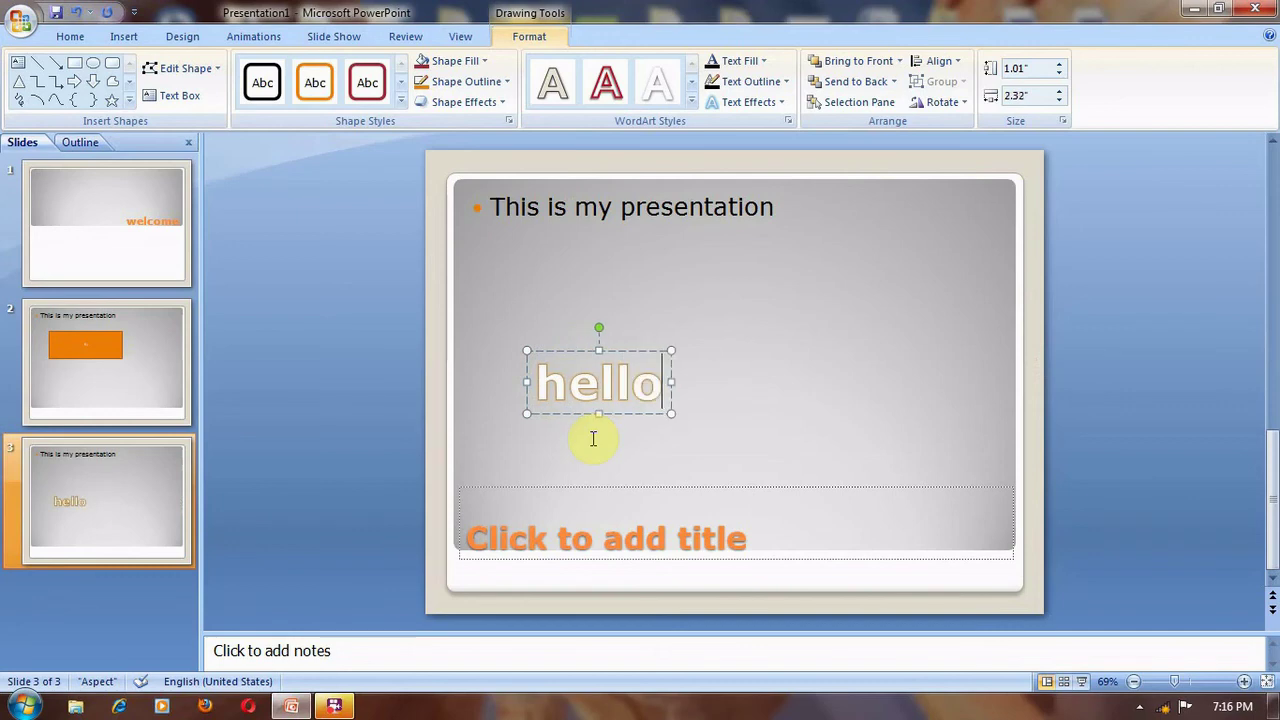
Apply the dark blue shape style to slide 3's large content placeholder.
click(816, 383)
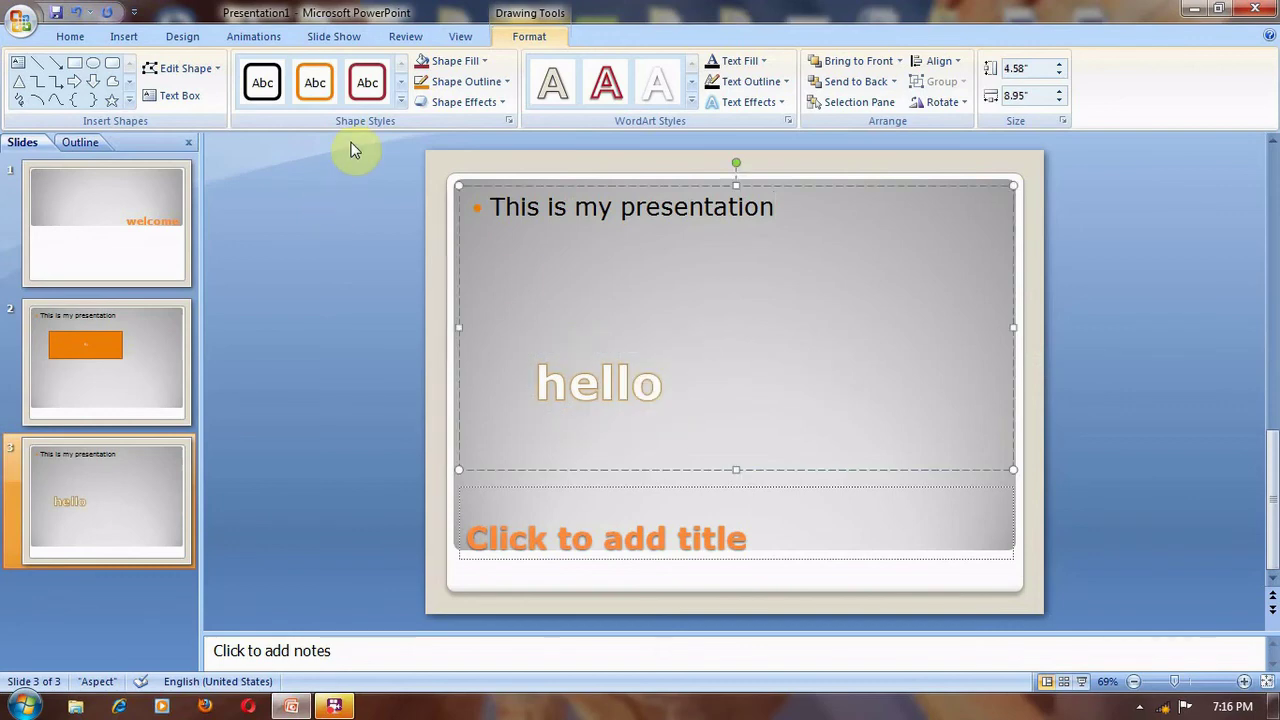
click(400, 101)
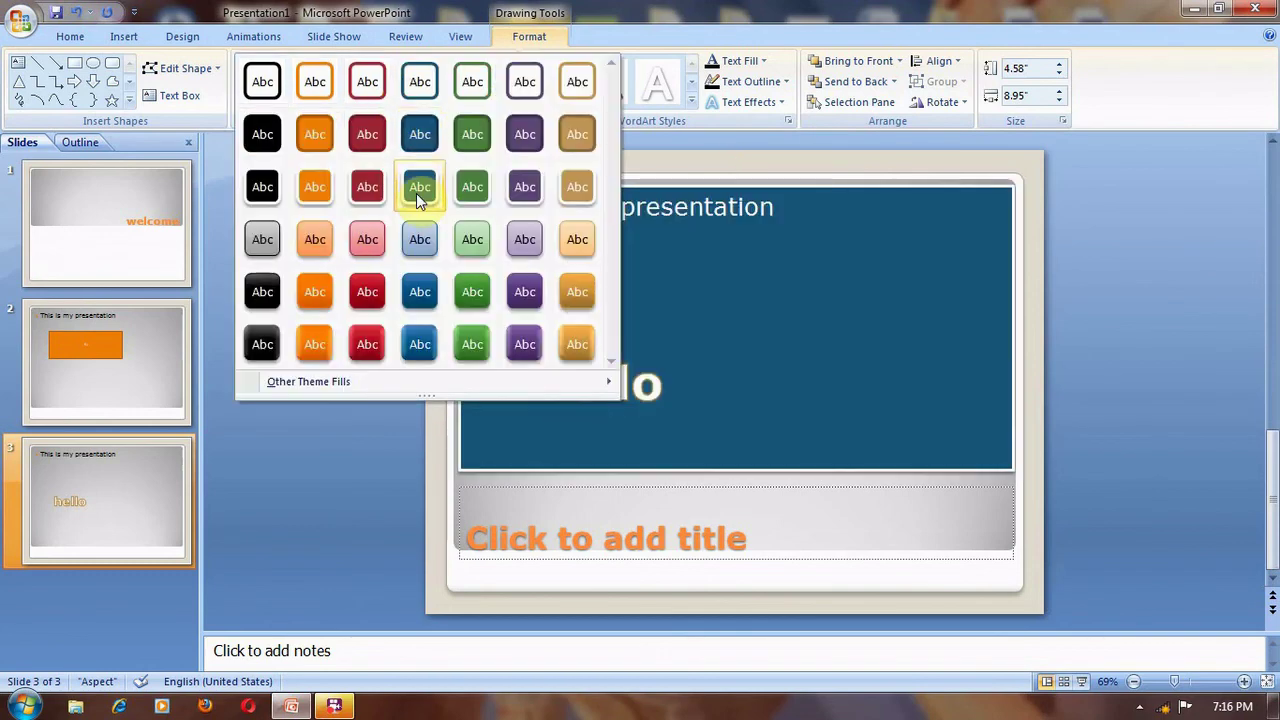
click(419, 199)
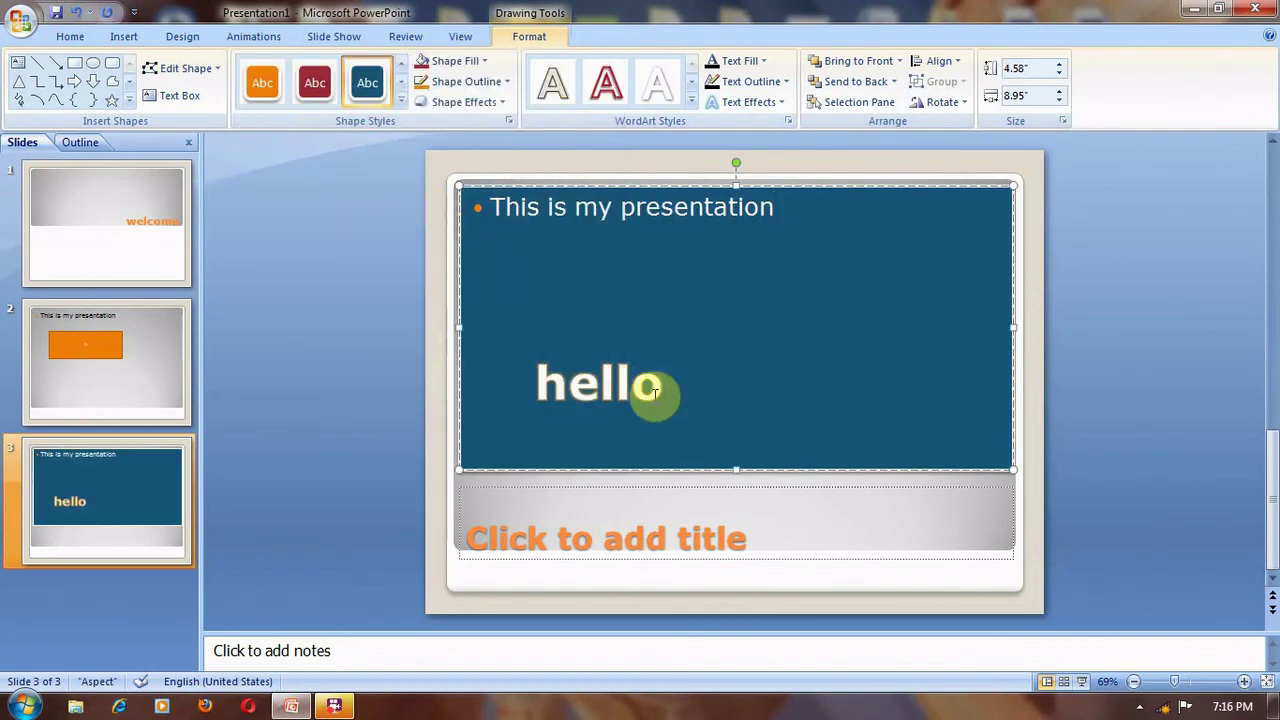